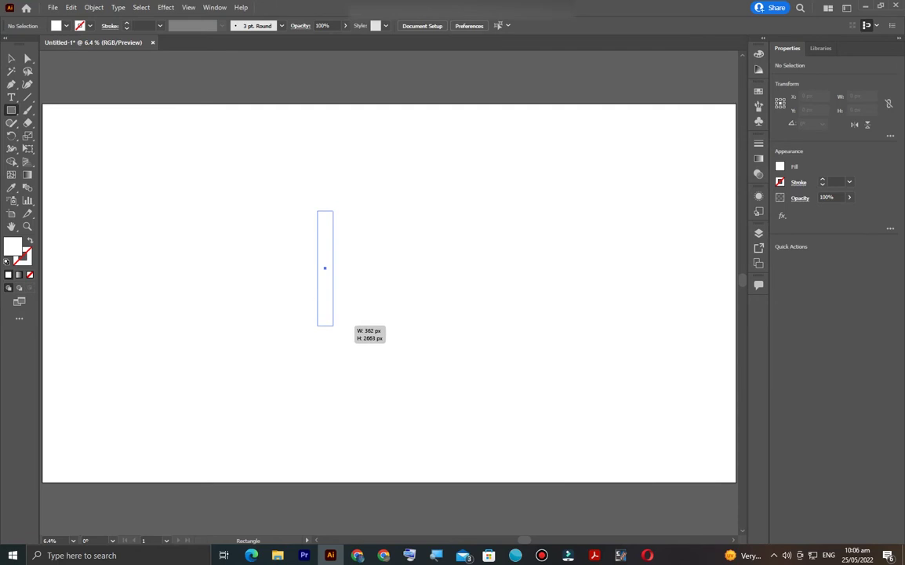
Draw a tall 512 × 3613 px pole rectangle and move it lower to X 444, Y 2326.5
drag(317, 209, 339, 366)
key(v)
drag(328, 289, 351, 388)
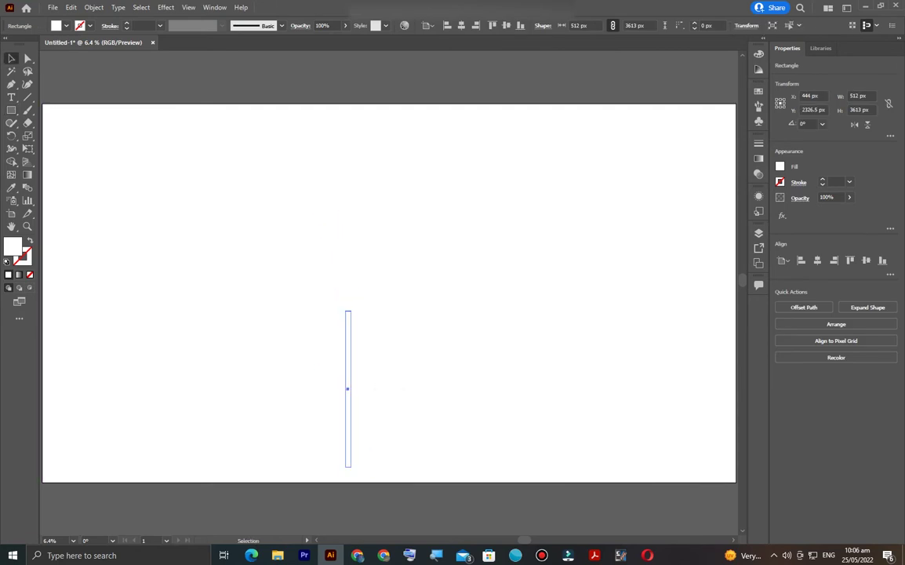
Fill the pole dark grey #333333 and nudge it slightly right
double_click(13, 247)
text(333333)
key(Return)
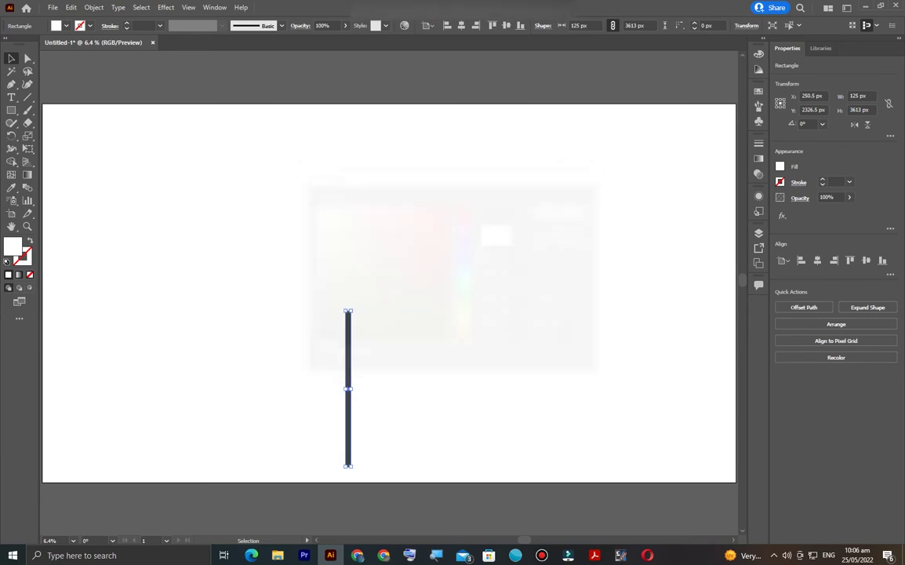
drag(348, 353, 353, 353)
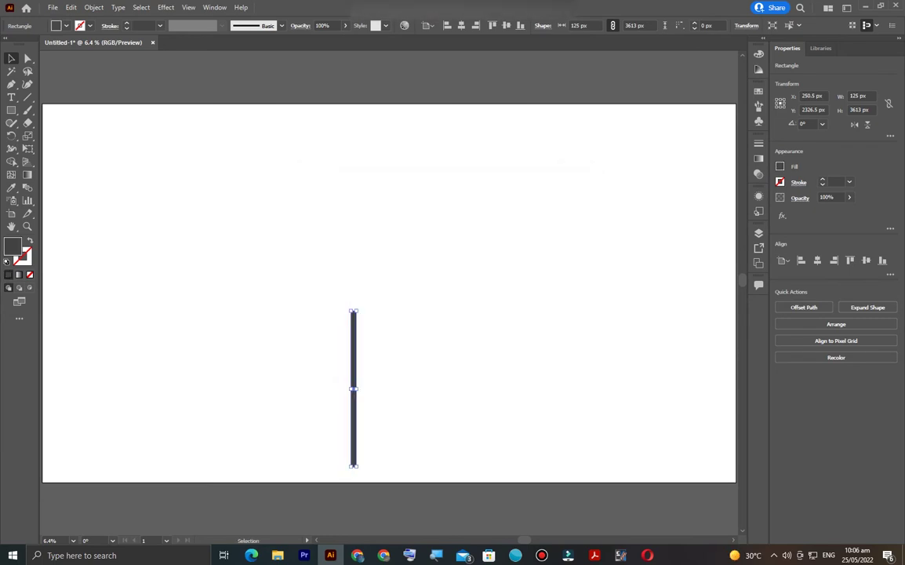
key(ctrl+shift+a)
Draw a housing rectangle above the pole and round its corners
key(m)
drag(297, 221, 350, 310)
key(v)
mouse_move(343, 227)
mouse_down()
mouse_move(334, 229)
mouse_move(359, 253)
mouse_move(351, 274)
mouse_move(396, 208)
mouse_move(361, 131)
mouse_move(397, 212)
mouse_up()
key(ctrl+shift+a)
Enlarge the housing and pole together and shift them slightly down-right
key(ctrl+equal)
key(ctrl+a)
key(ctrl+minus)
alt+shift+drag(355, 420, 368, 477)
drag(351, 208, 437, 251)
scroll(367, 201, up, 2)
scroll(366, 201, up, 1)
Make the housing taller and widen it evenly to 1975 px
click(437, 251)
key(ctrl+minus)
drag(382, 147, 382, 103)
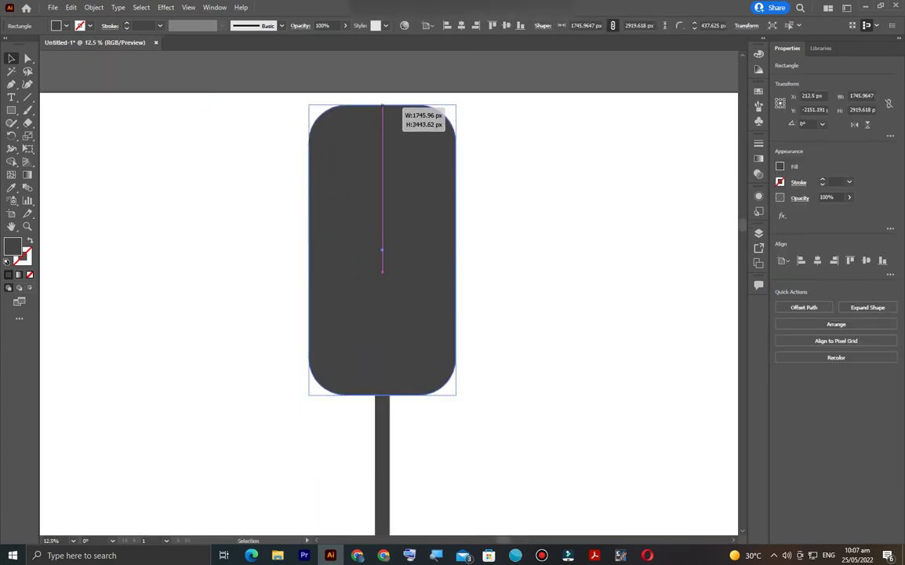
drag(383, 243, 384, 248)
drag(457, 247, 466, 248)
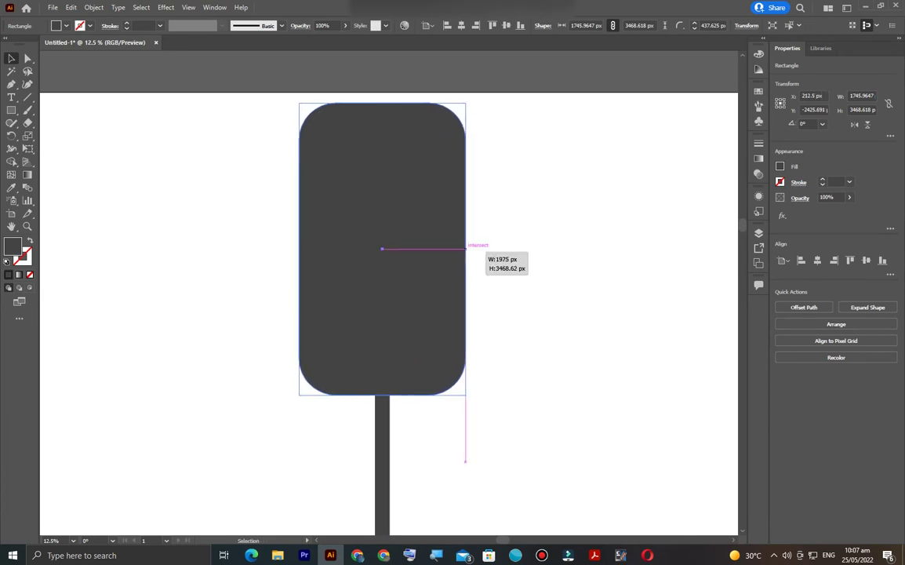
key(ctrl+shift+a)
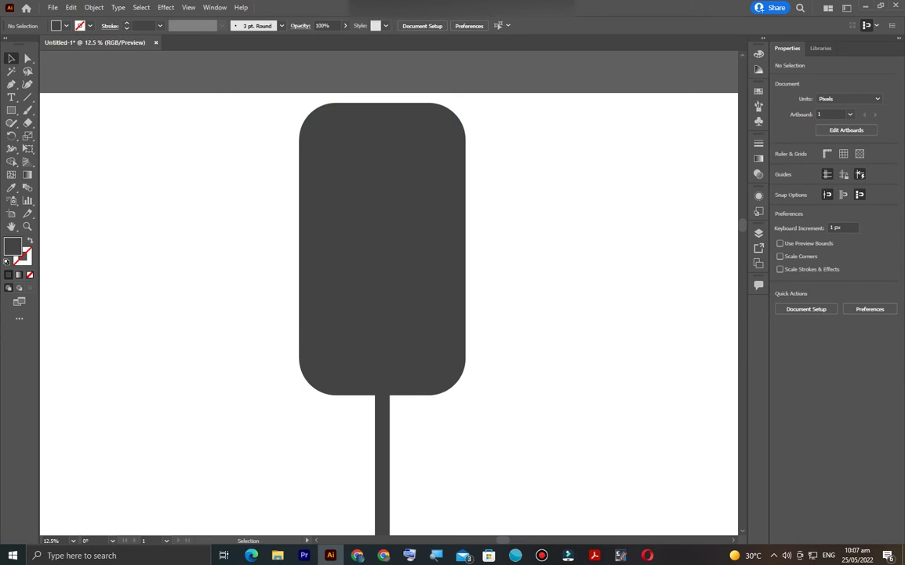
Draw a 972 px circle and move it onto the top of the housing
drag(11, 110, 55, 136)
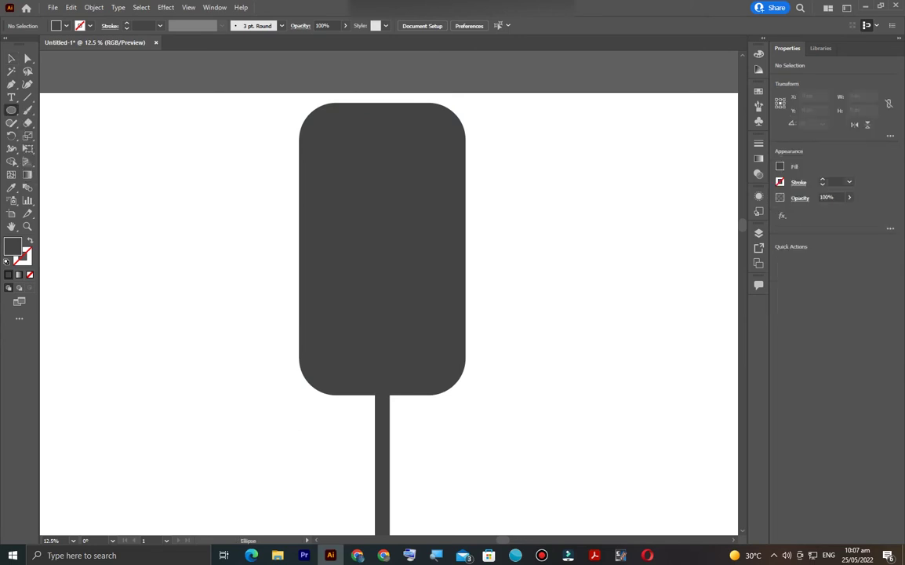
drag(163, 165, 204, 205)
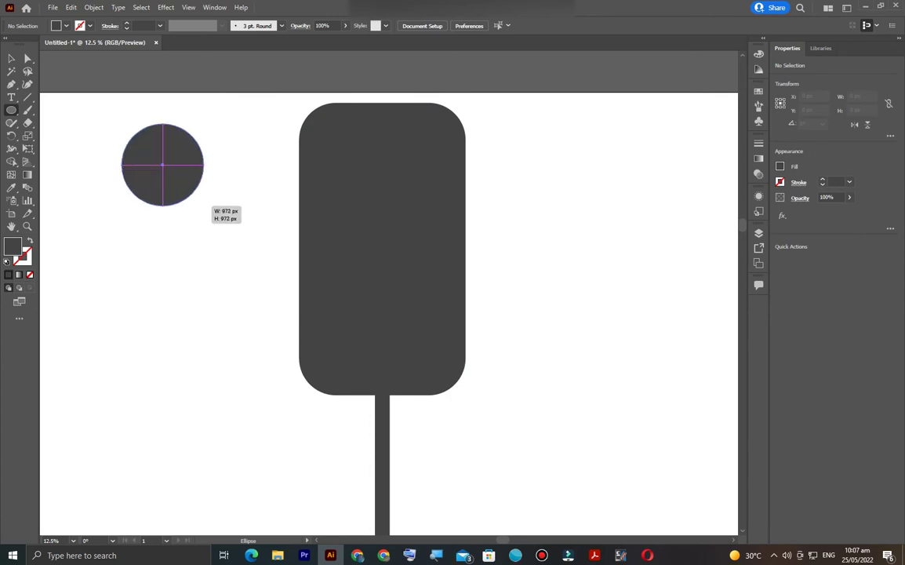
click(11, 58)
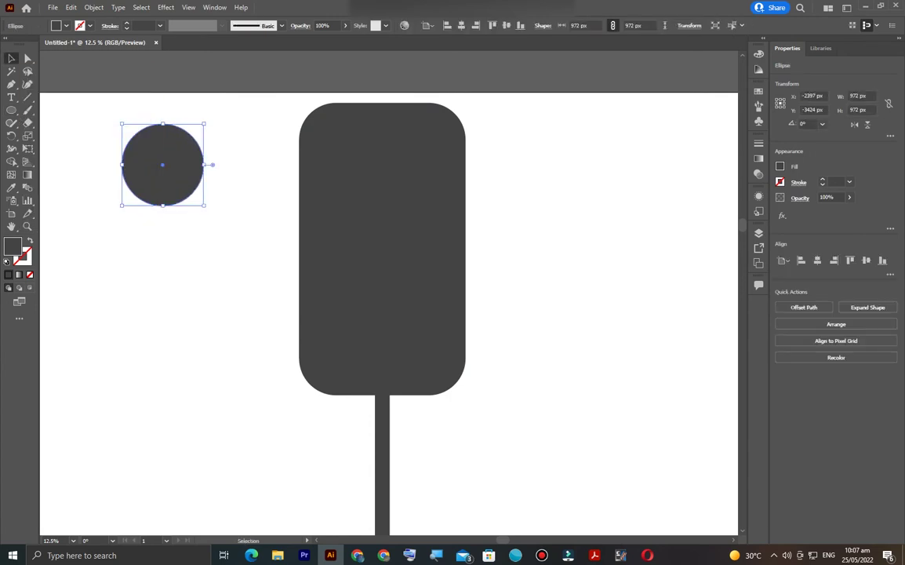
drag(162, 165, 379, 170)
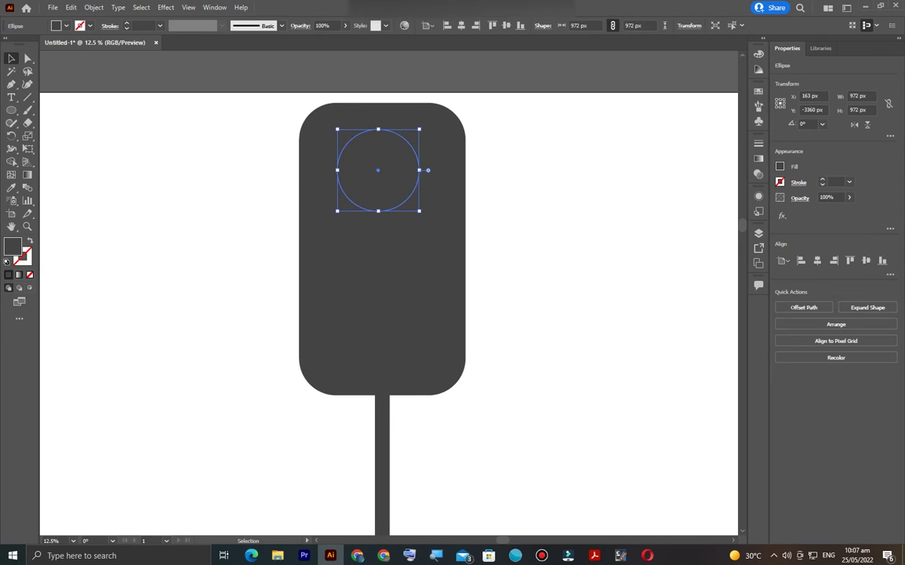
Fill the circle dark #212121 and centre it on the housing
double_click(12, 245)
key(Return)
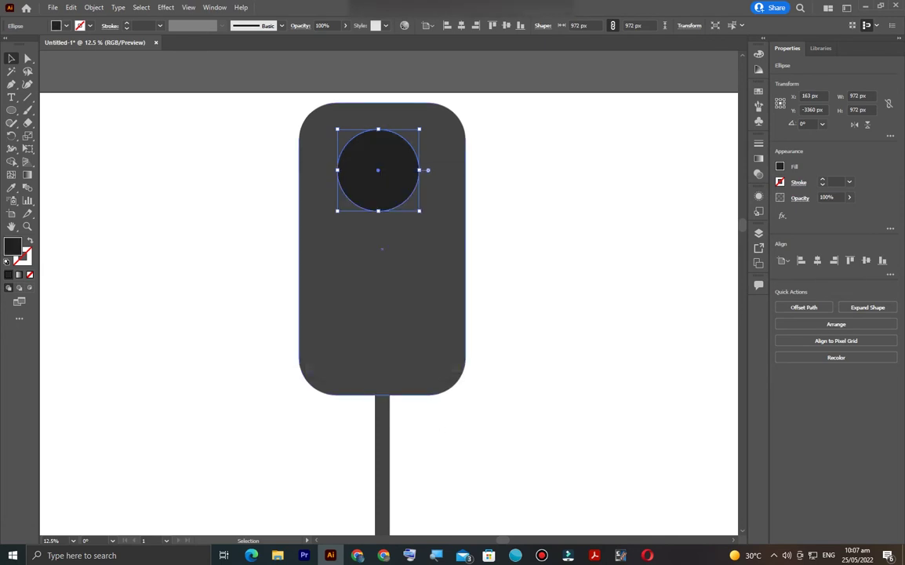
key(shift+Right)
key(shift+Right)
key(shift+Right)
shift+click(382, 313)
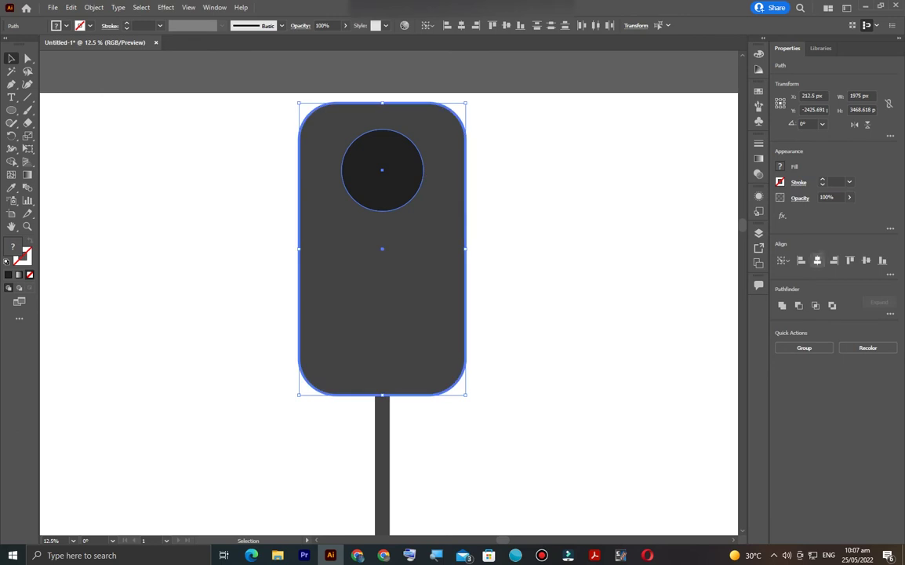
click(730, 234)
Duplicate the circle downward to form three stacked lamp circles
click(382, 180)
key(a)
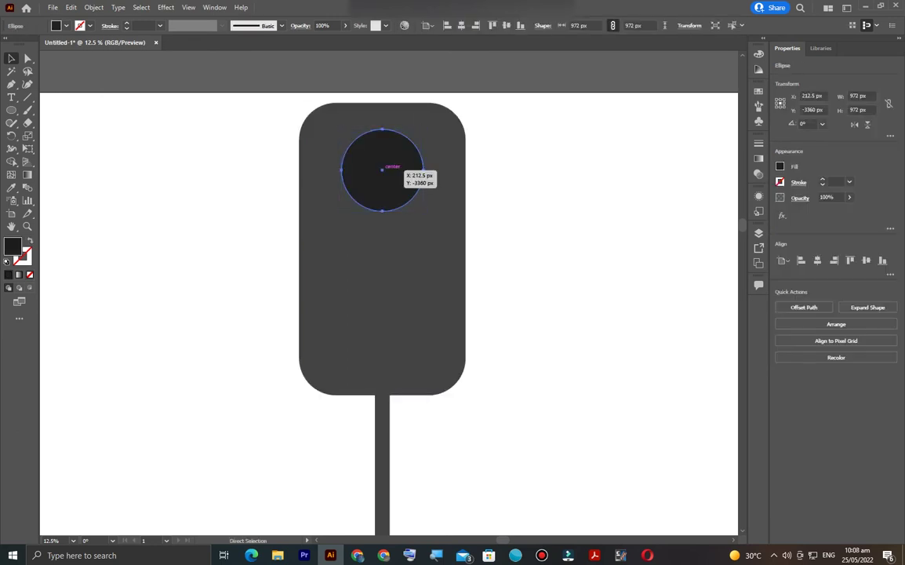
drag(382, 169, 383, 346)
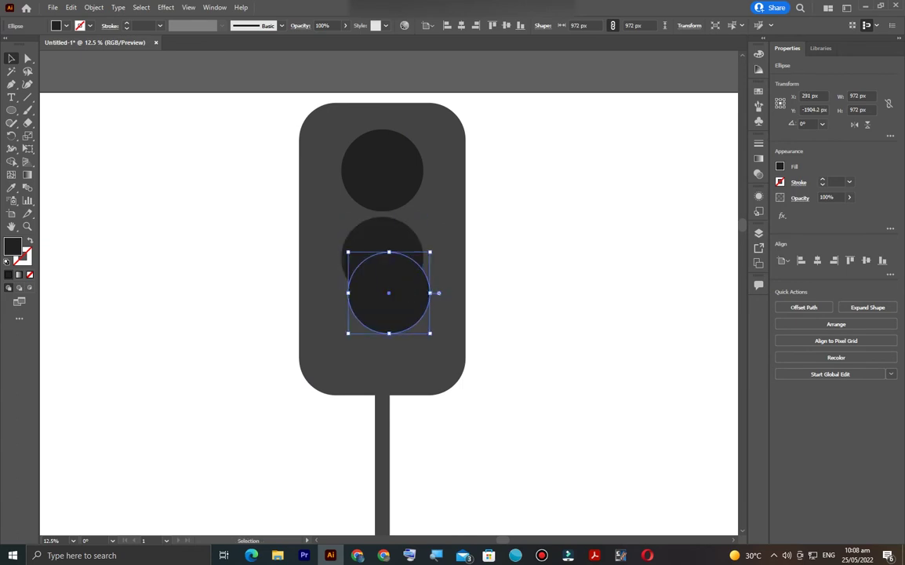
key(ctrl+minus)
key(ctrl+minus)
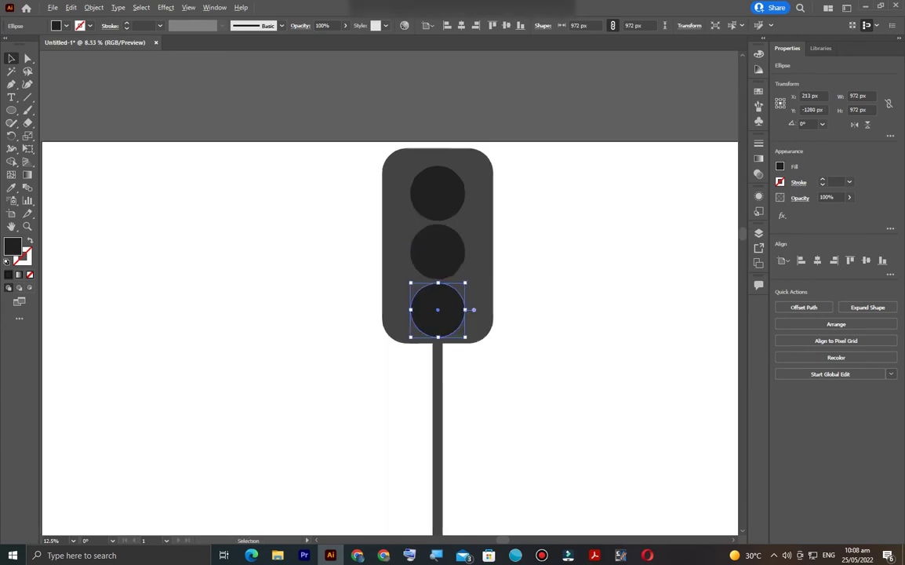
key(ctrl+minus)
key(ctrl+plus)
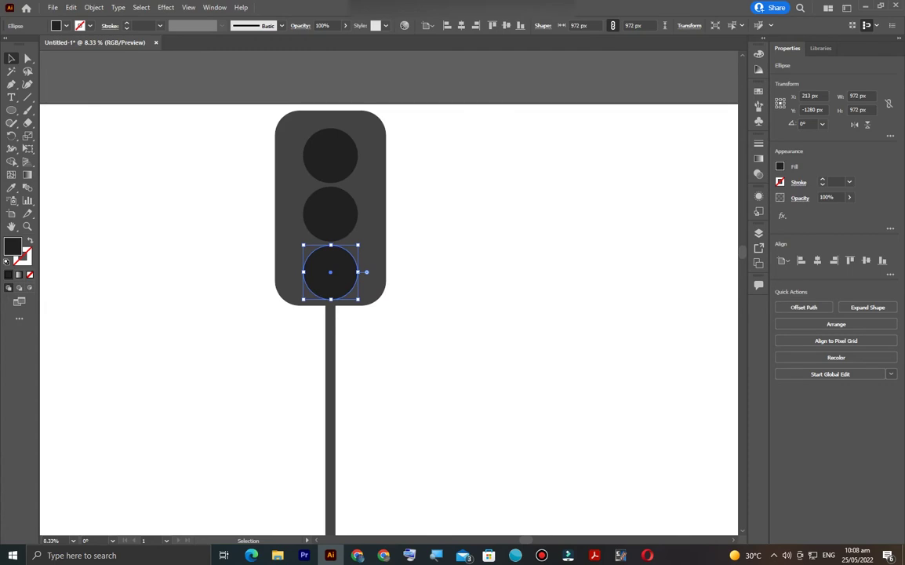
key(ctrl+shift+a)
Narrow the housing evenly to 1297 px and lower its top edge
click(288, 200)
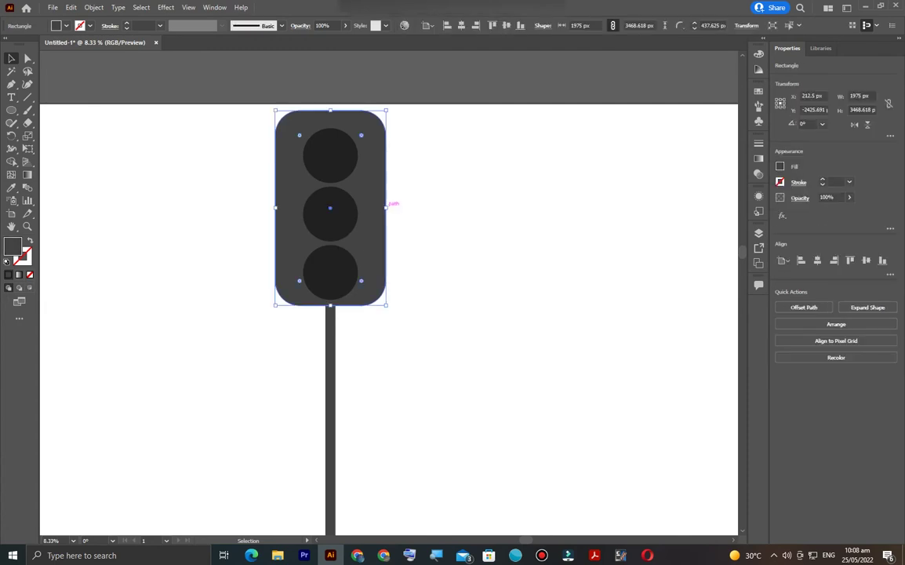
drag(387, 207, 369, 207)
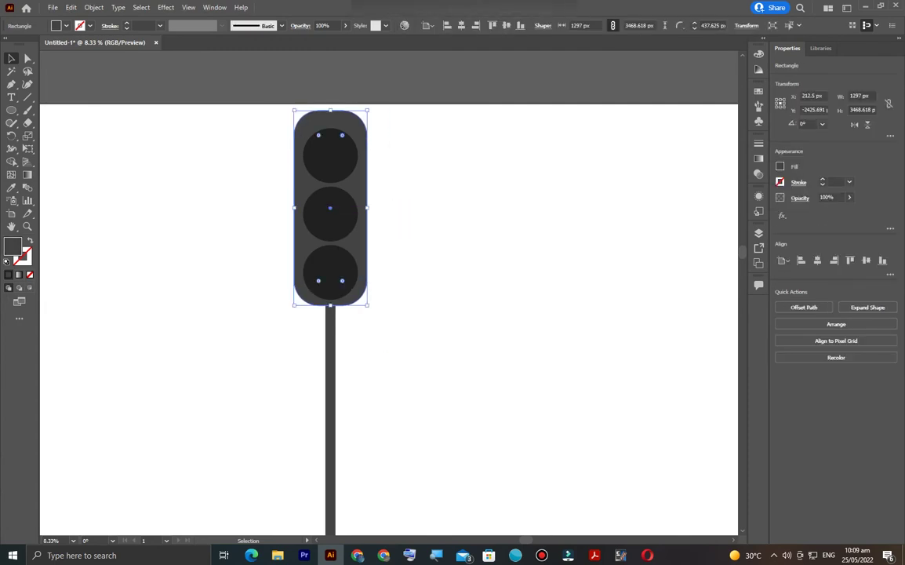
drag(330, 110, 331, 123)
key(ctrl+shift+a)
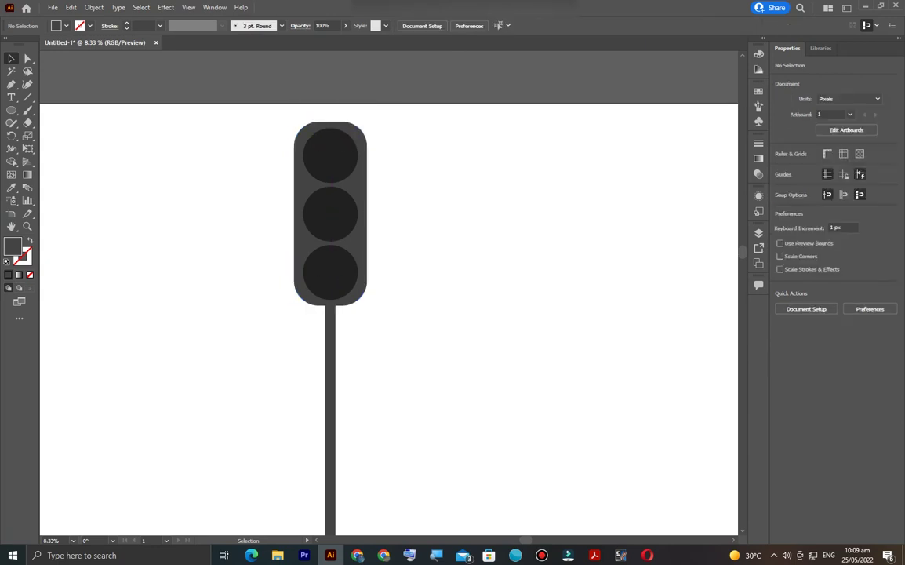
key(ctrl+minus)
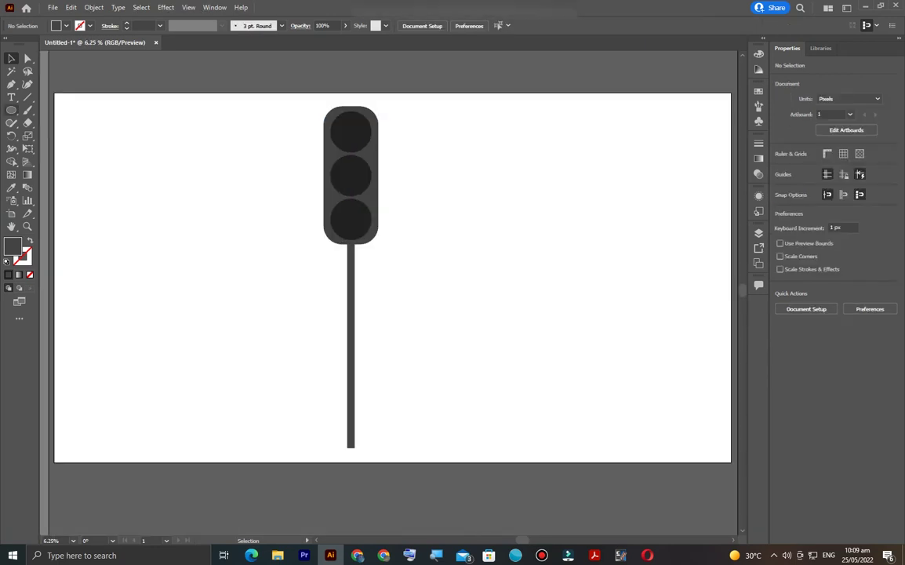
Draw a base rectangle at the pole's foot and narrow it to 438 px
key(m)
scroll(376, 451, up, 4)
drag(217, 356, 378, 417)
scroll(357, 393, down, 1)
scroll(357, 392, down, 1)
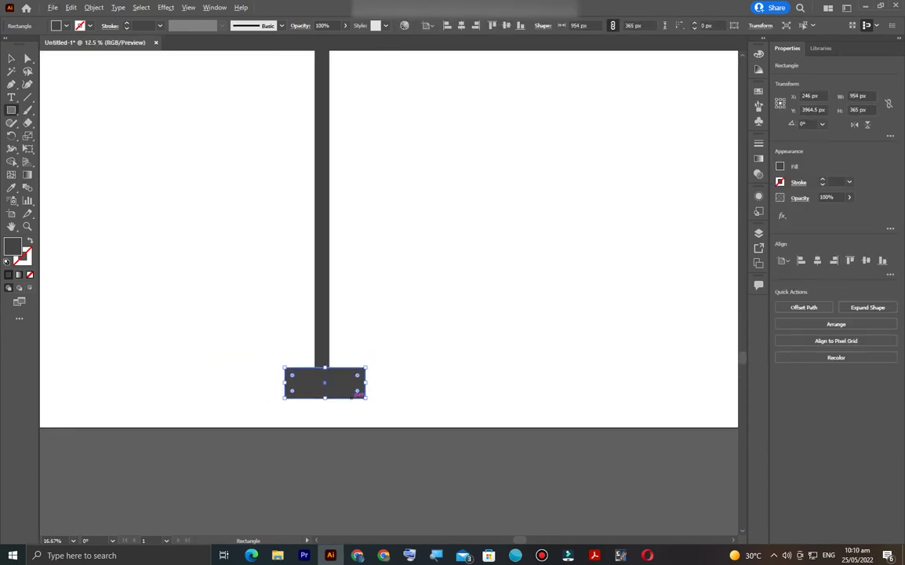
mouse_move(291, 379)
mouse_down()
mouse_move(346, 382)
mouse_move(208, 383)
mouse_up()
Centre the base bar under the pole and move it down beneath it
shift+click(322, 236)
click(322, 236)
click(818, 260)
click(549, 235)
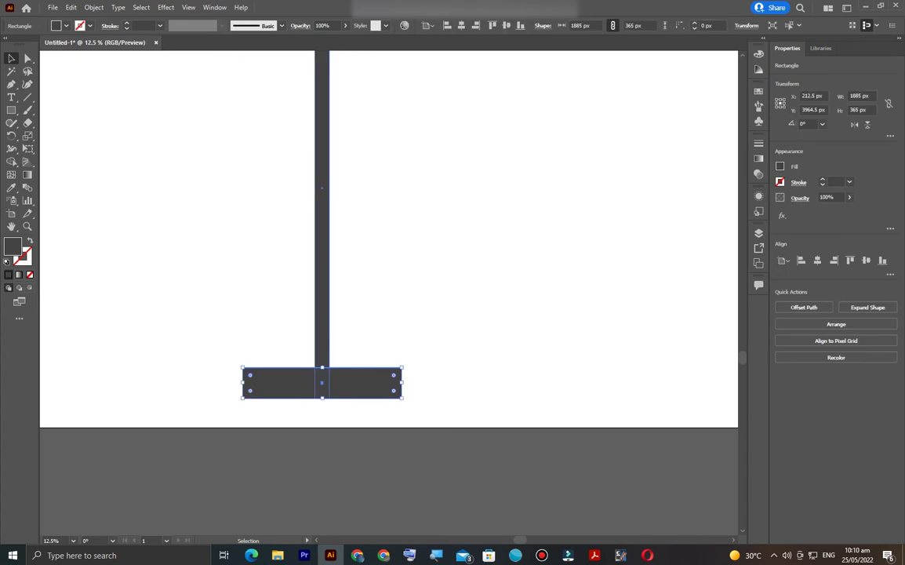
drag(322, 382, 323, 402)
Widen the base bar to 2477 px and add a narrower copy above it
key(ctrl+plus)
key(ctrl+minus)
key(ctrl+minus)
key(ctrl+minus)
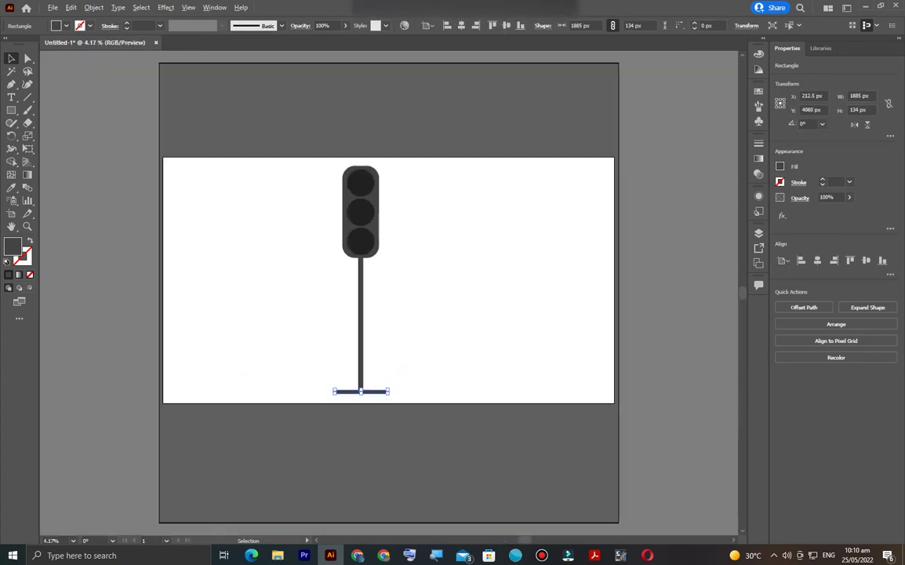
key(ctrl+plus)
key(ctrl+plus)
drag(408, 375, 441, 375)
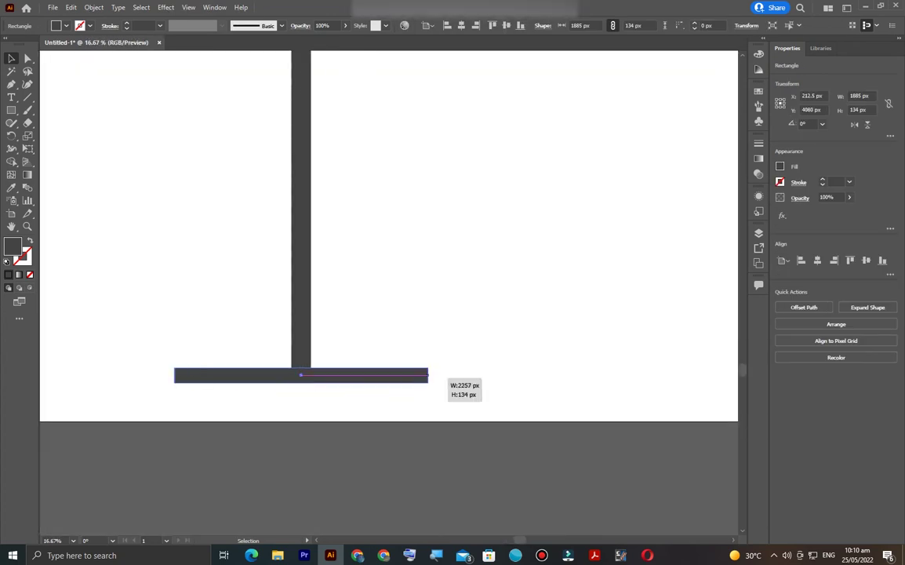
drag(367, 368, 367, 353)
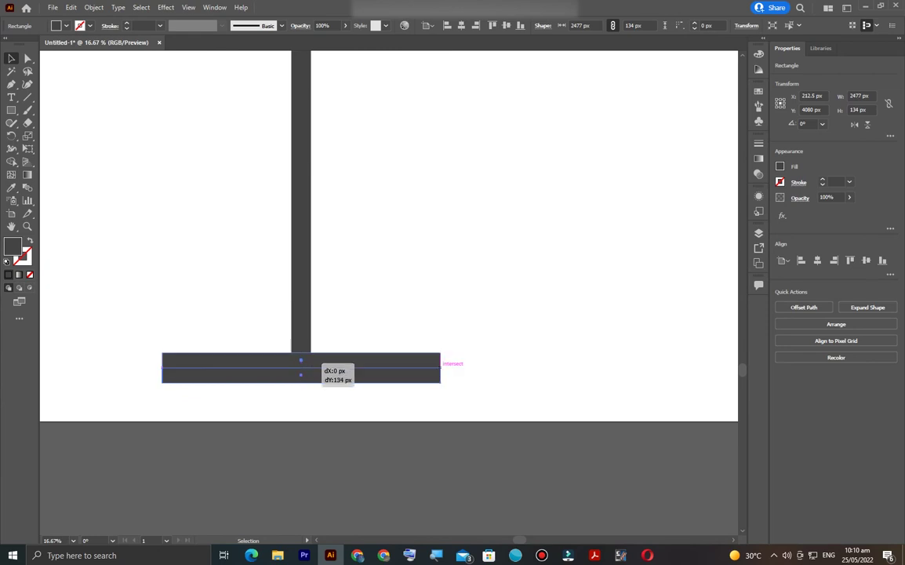
drag(441, 360, 418, 360)
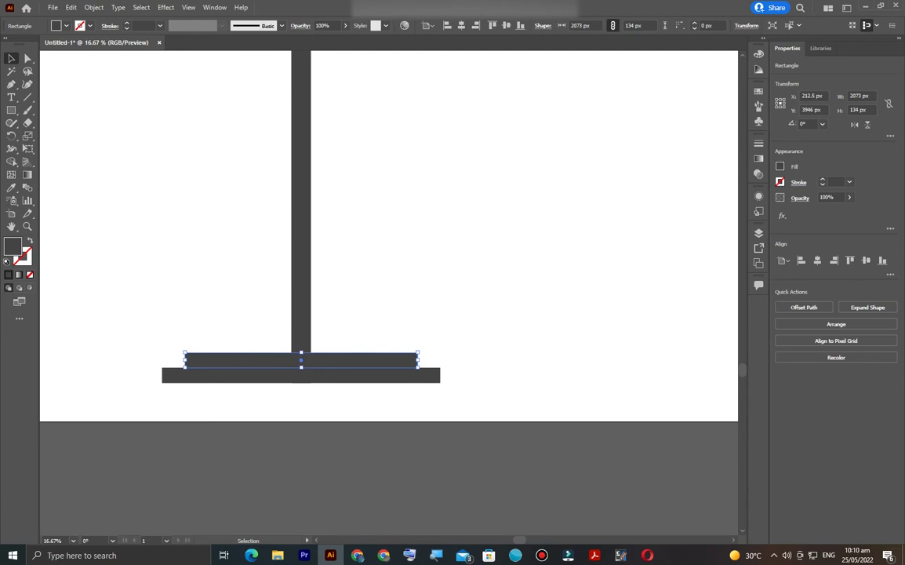
Add third and fourth step bars above, the third 1673 px, each narrower
drag(322, 360, 322, 345)
mouse_move(418, 345)
mouse_down()
mouse_move(393, 346)
mouse_move(415, 351)
mouse_up()
drag(303, 345, 303, 328)
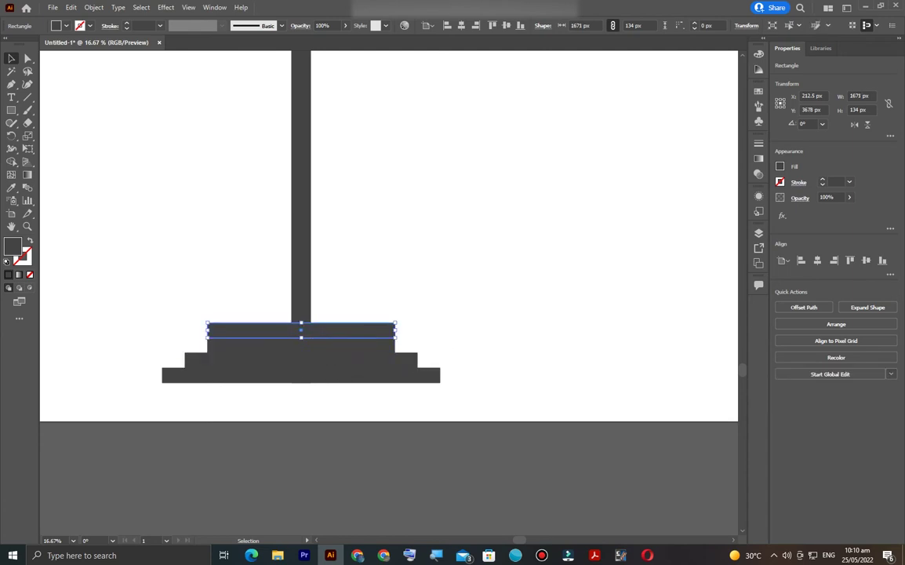
key(ctrl+plus)
drag(482, 331, 439, 331)
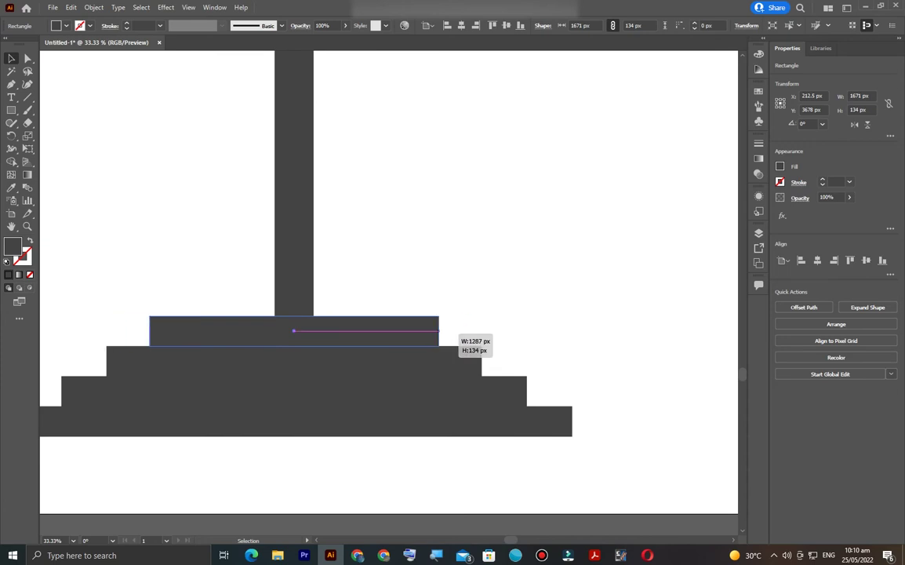
key(ctrl+minus)
key(ctrl+minus)
key(ctrl+minus)
key(ctrl+shift+a)
key(ctrl+minus)
key(ctrl+minus)
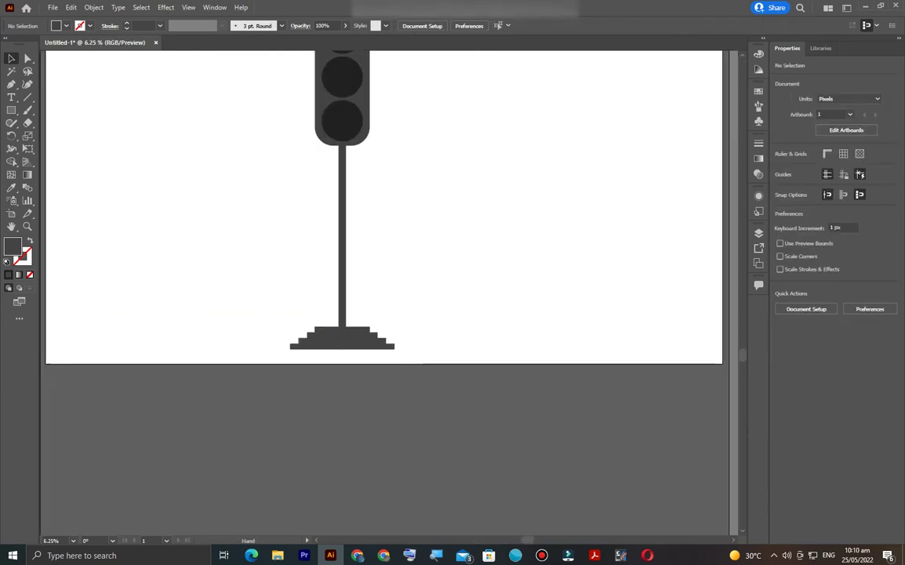
scroll(388, 298, up, 3)
scroll(388, 298, down, 2)
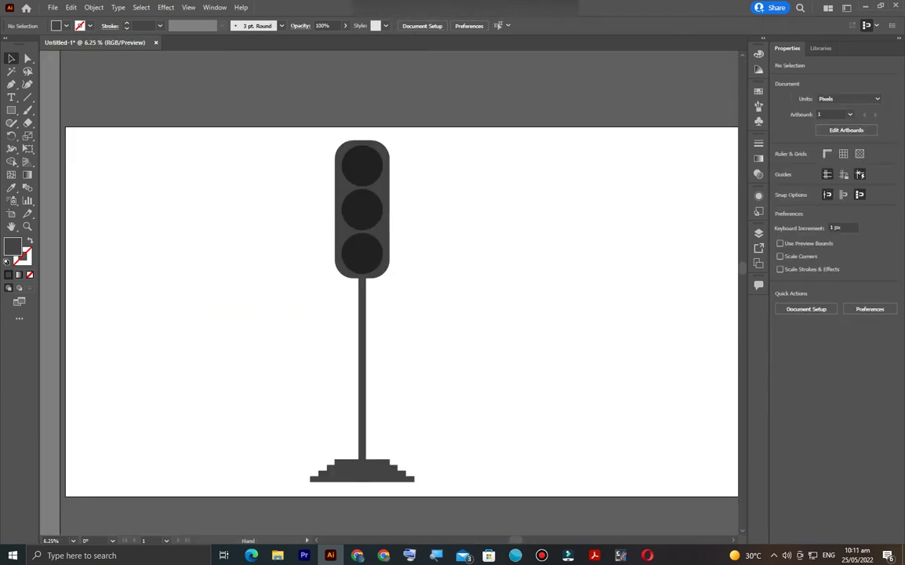
key(ctrl+plus)
key(ctrl+plus)
key(ctrl+plus)
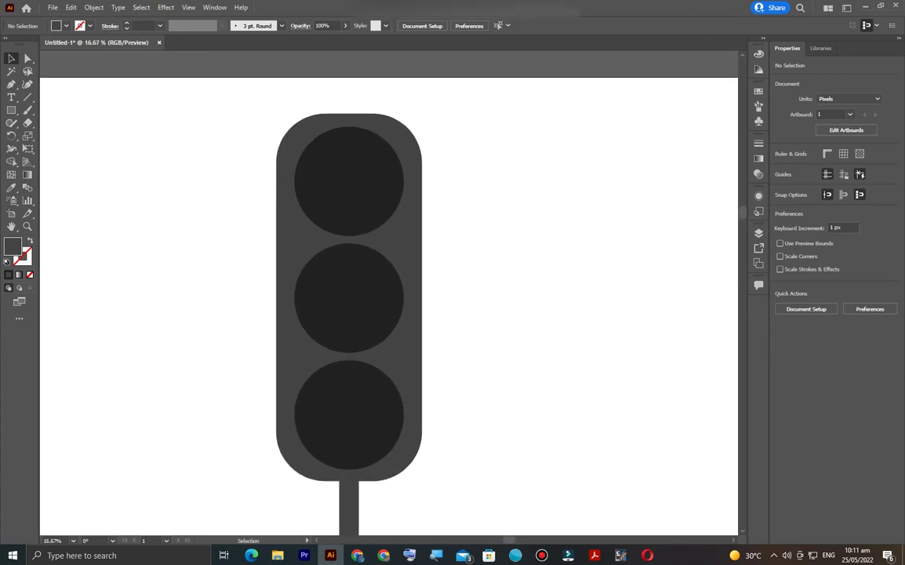
scroll(429, 264, down, 2)
scroll(429, 264, up, 1)
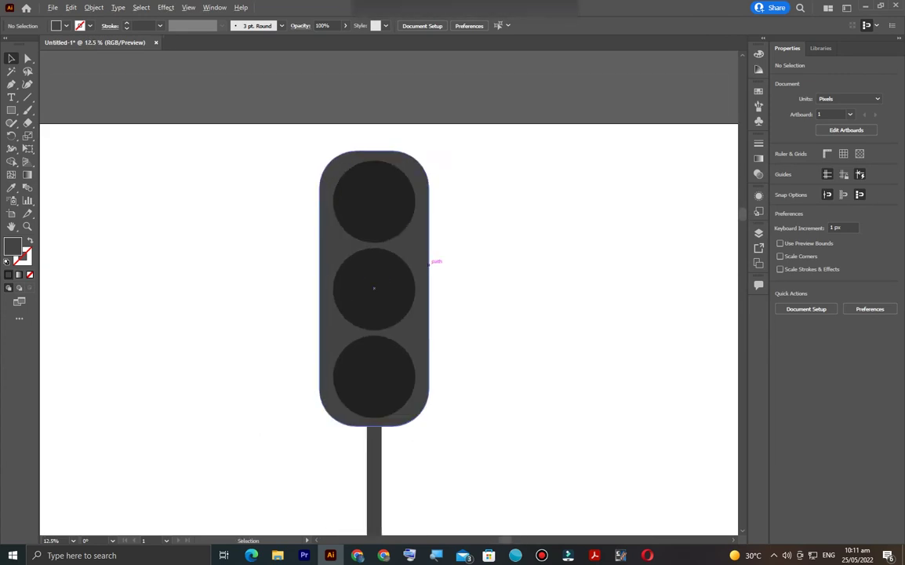
click(11, 110)
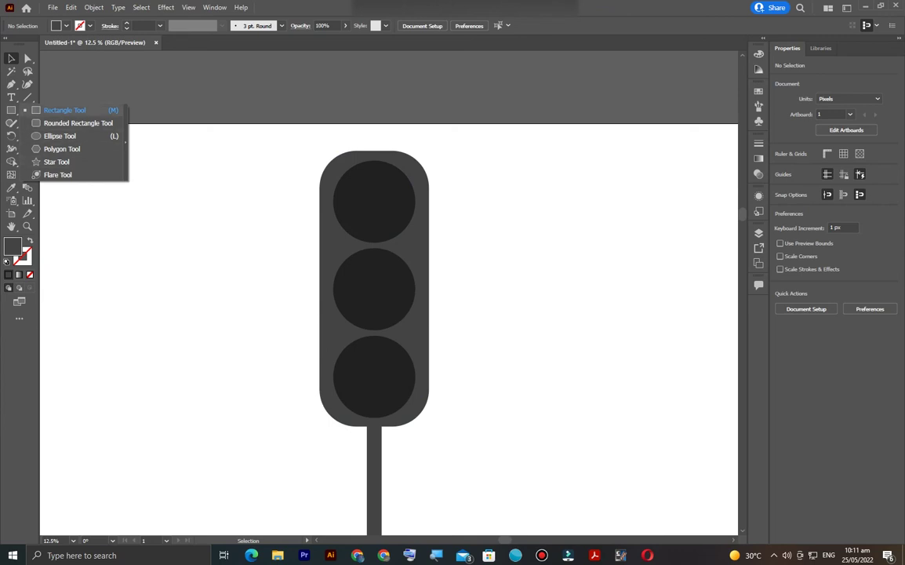
Draw a wide bar across the light's top, placed behind the housing
click(65, 110)
drag(193, 160, 583, 228)
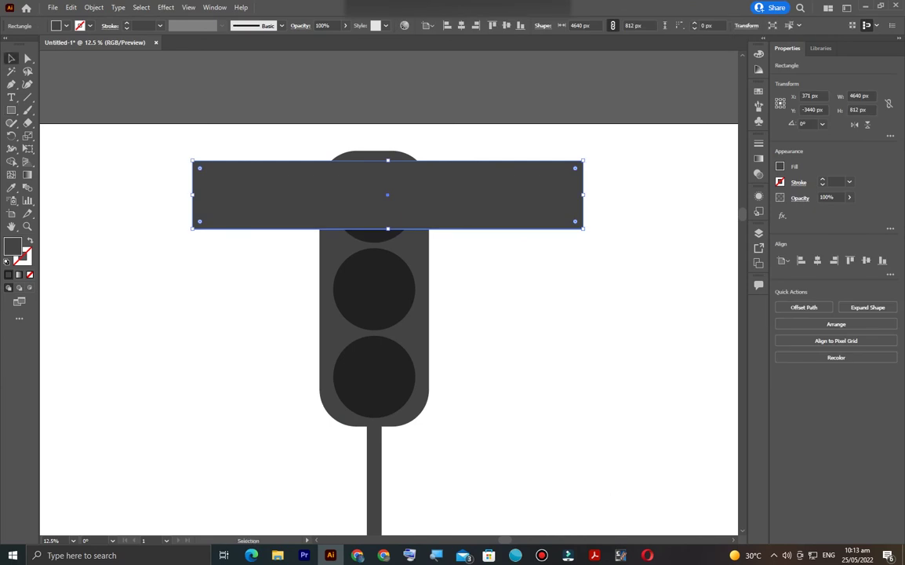
key(ctrl+shift+[)
click(429, 256)
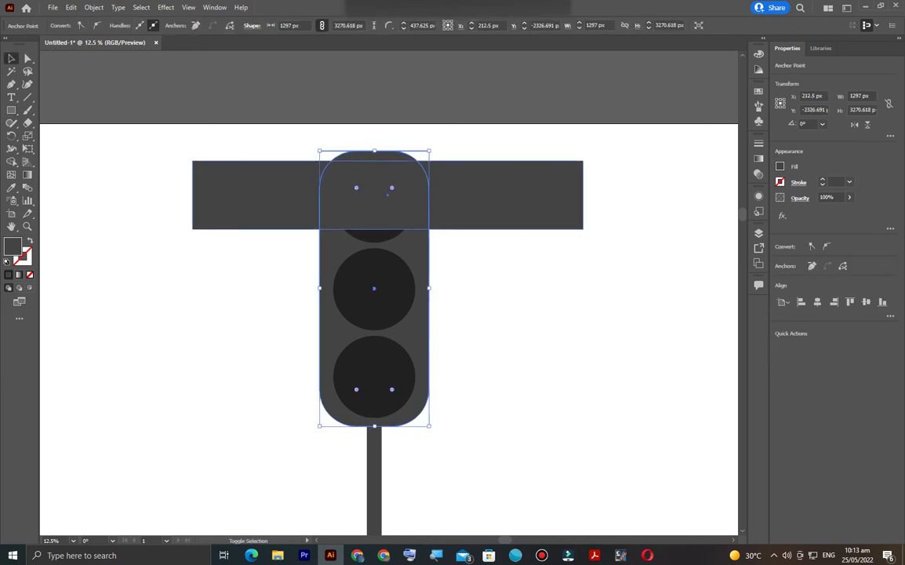
Centre the bar on the housing and send it behind all shapes
shift+click(235, 194)
shift+click(373, 329)
shift+click(416, 251)
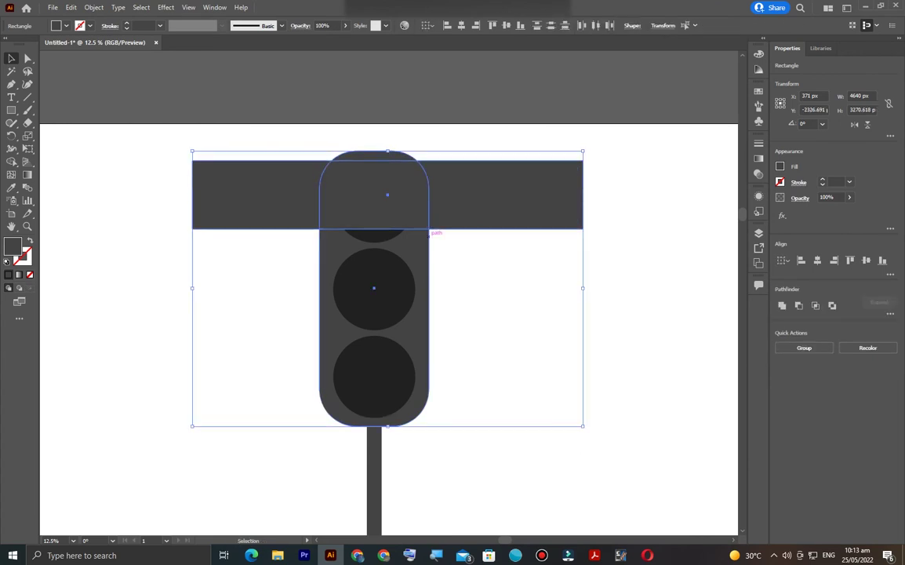
click(428, 231)
click(818, 259)
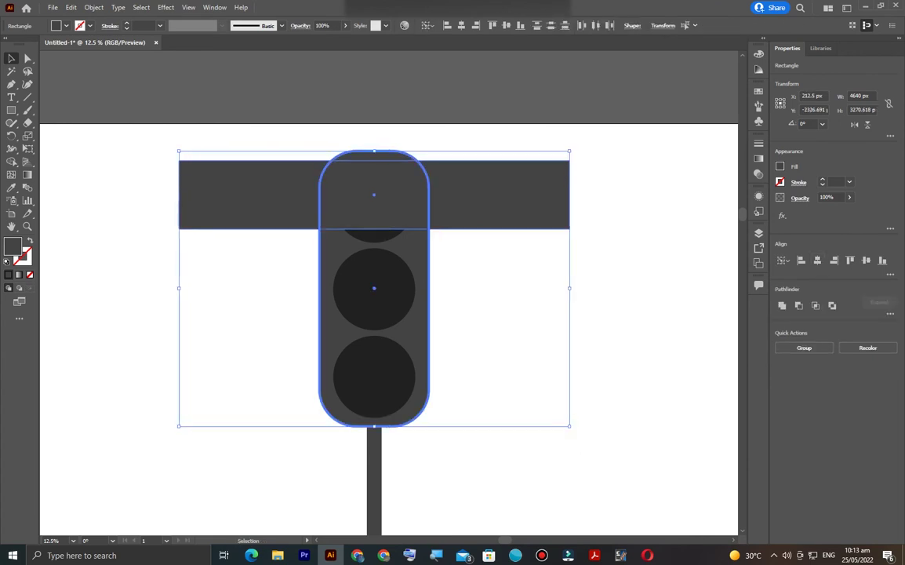
click(667, 227)
right_click(525, 189)
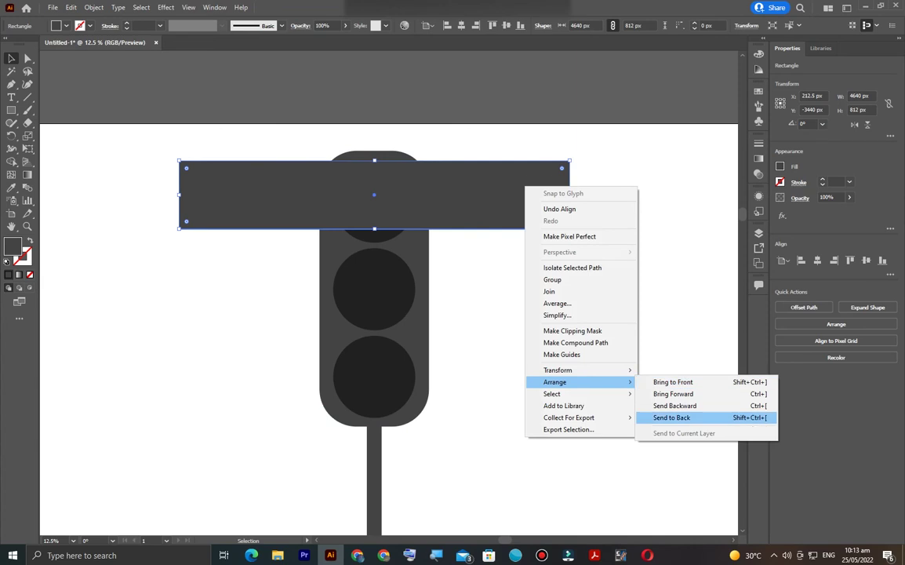
click(672, 418)
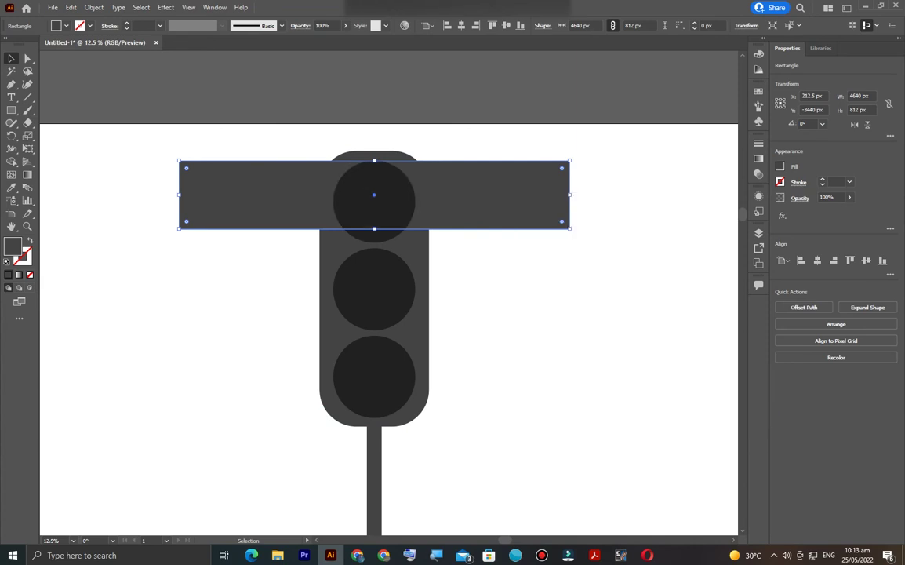
Round the bar's two bottom corners into a half-round visor shape
click(180, 228)
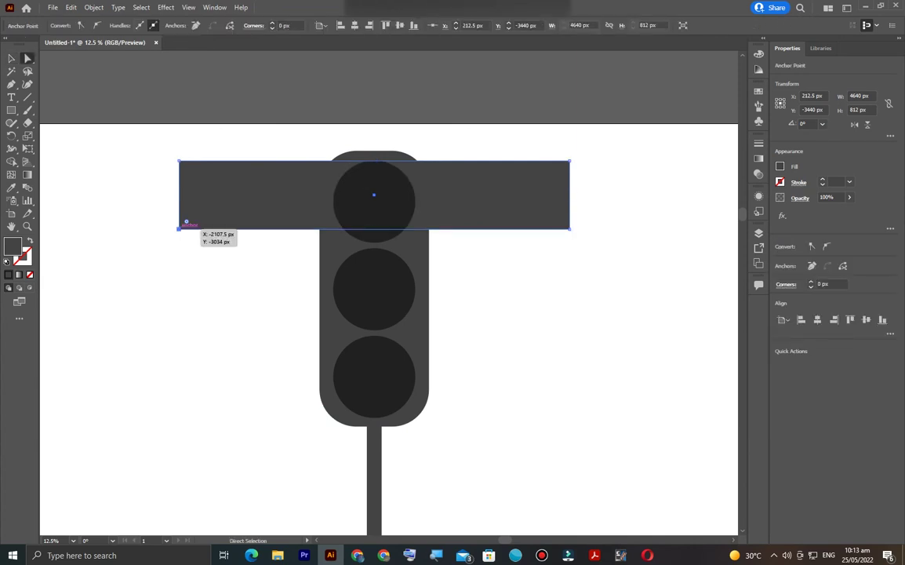
shift+click(570, 228)
drag(562, 221, 502, 165)
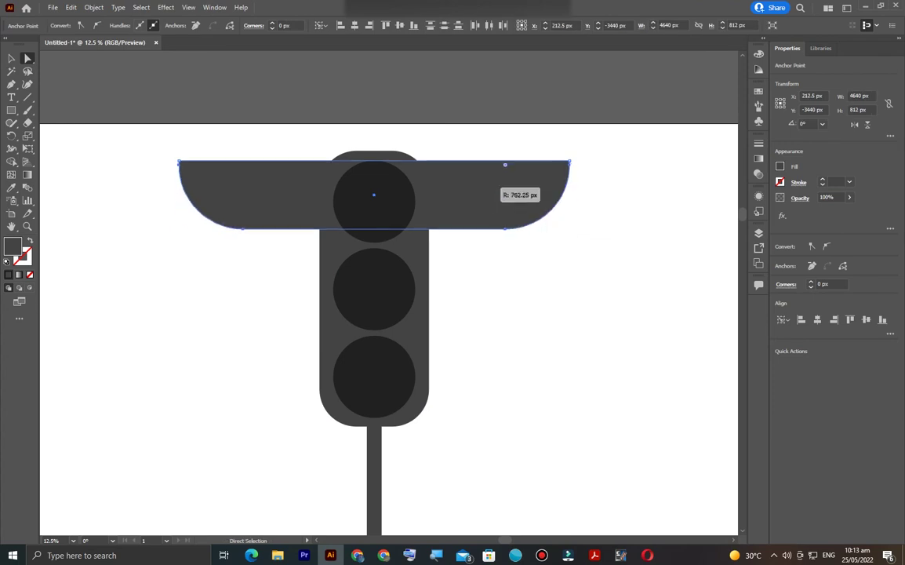
click(11, 58)
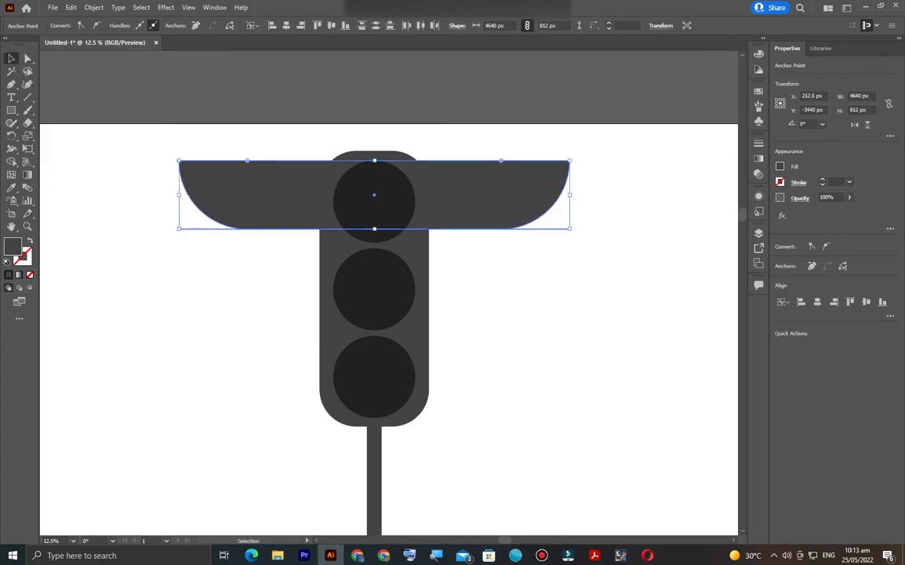
Narrow the visor to 2935 px wide and bring the body in front
drag(571, 195, 457, 194)
key(ctrl+z)
drag(571, 194, 498, 195)
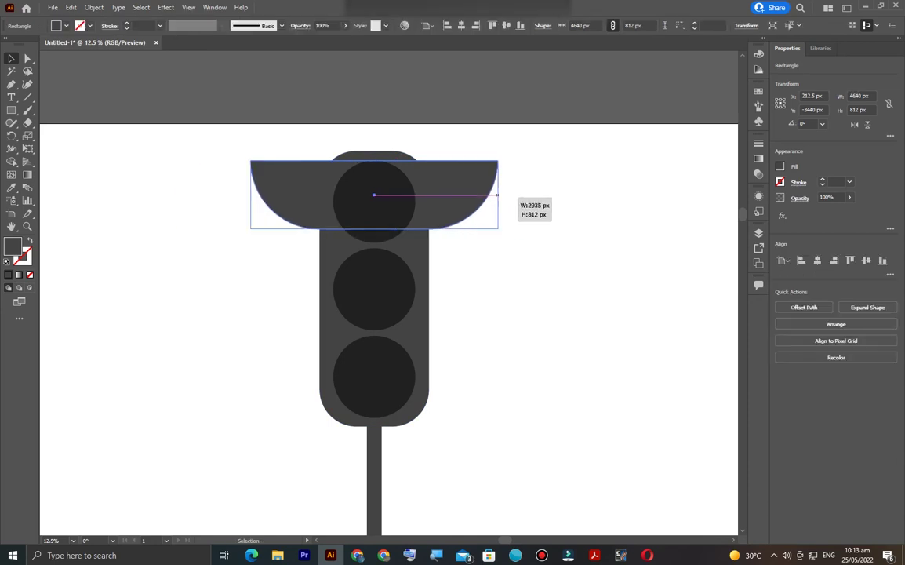
click(612, 330)
click(375, 329)
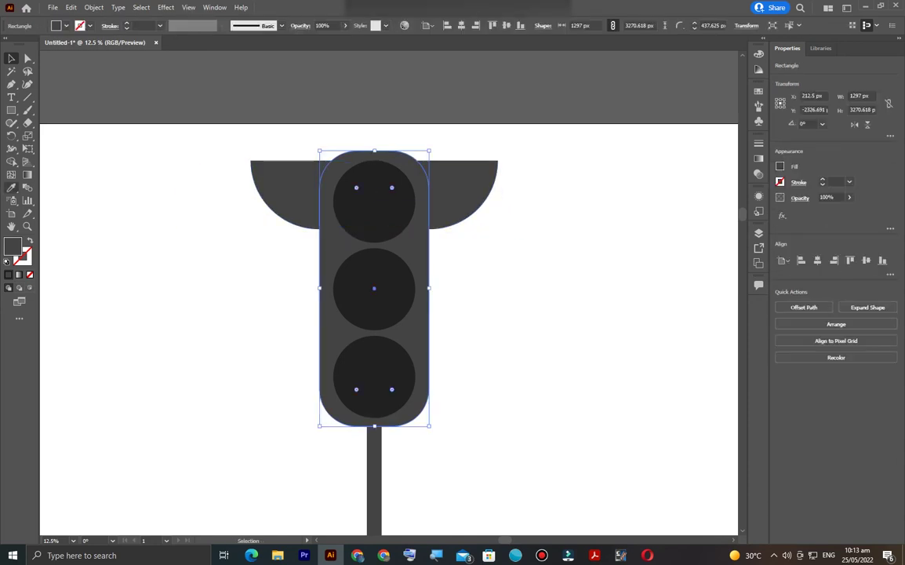
Check the body's fill, then move the visor aside and narrow it from both sides
double_click(12, 245)
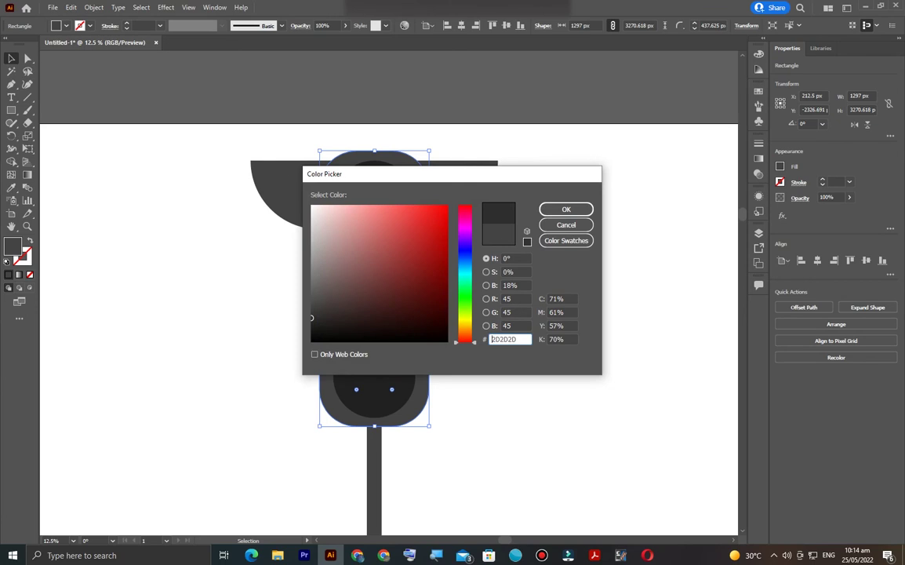
key(Return)
key(ctrl+shift+a)
drag(471, 189, 608, 289)
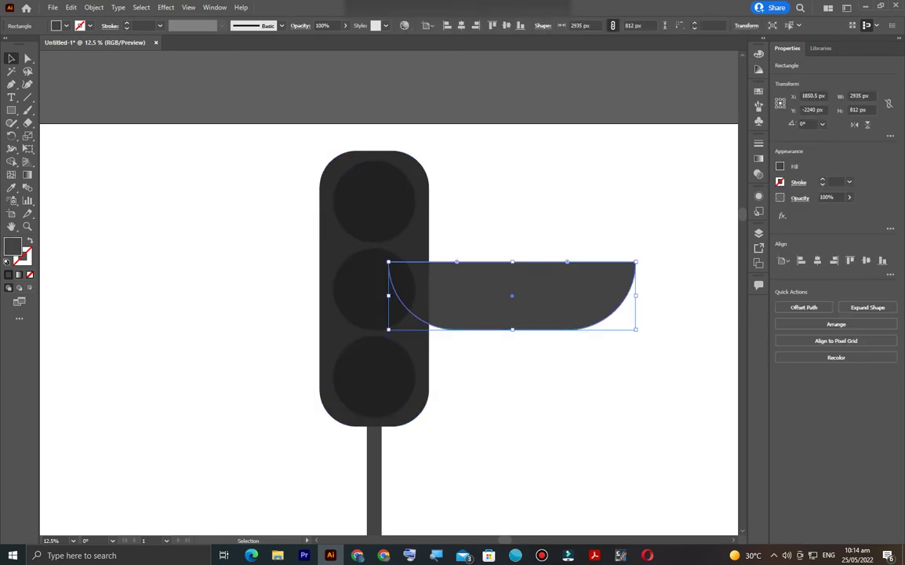
drag(512, 295, 528, 281)
drag(635, 295, 694, 324)
Place the narrowed visor behind the top lamp and copy it onto the middle lamp
drag(525, 278, 390, 210)
key(ctrl+shift+bracketleft)
drag(450, 165, 416, 211)
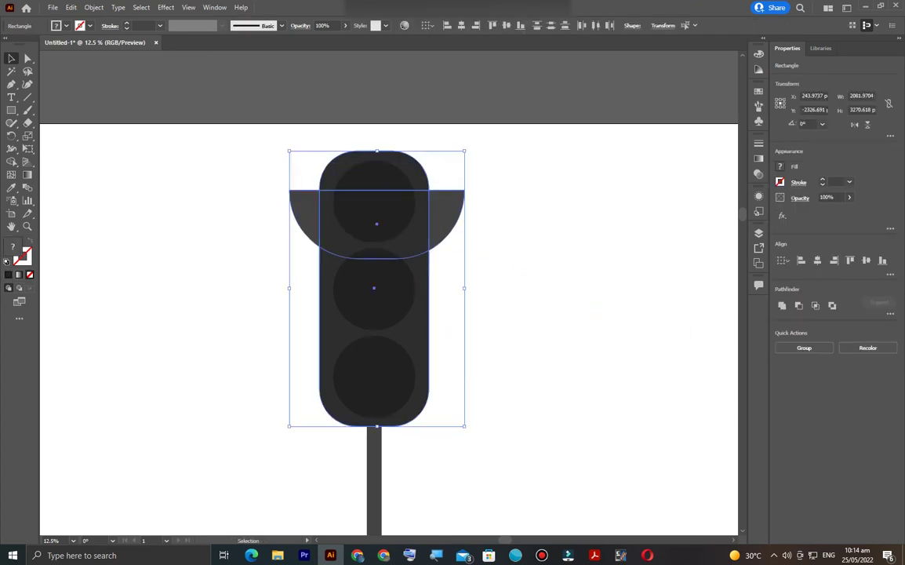
click(433, 211)
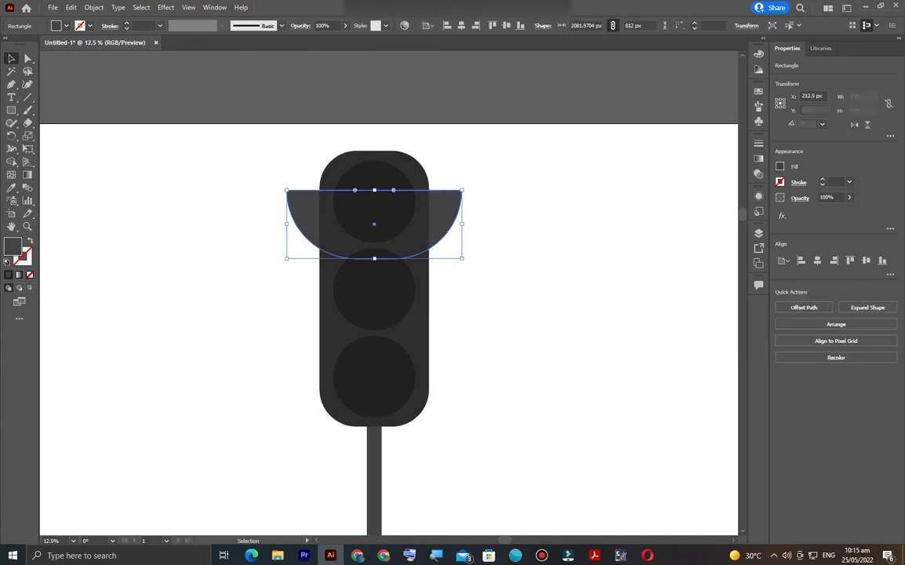
drag(433, 210, 439, 361)
Select the whole traffic-light head to check the visors, then zoom out
scroll(439, 361, down, 3)
click(549, 353)
scroll(290, 212, up, 5)
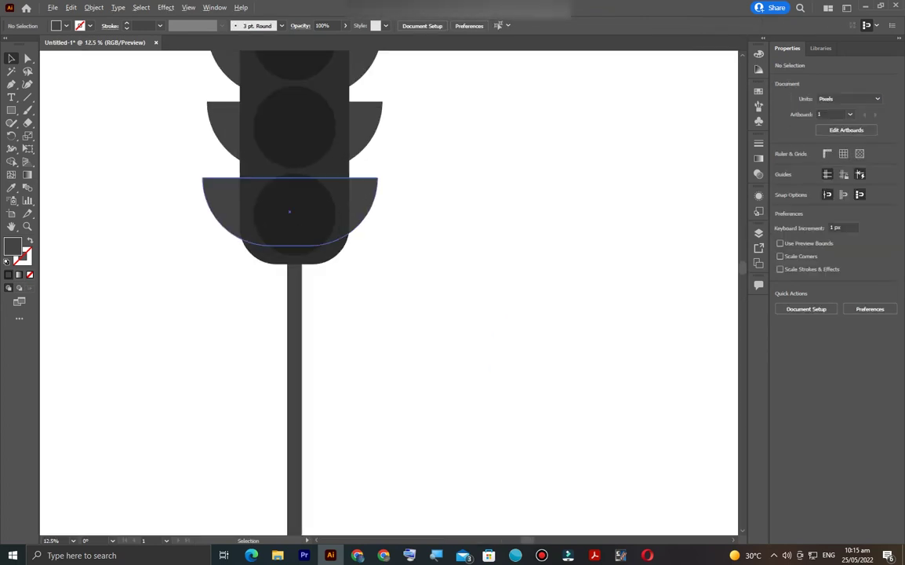
scroll(388, 290, up, 2)
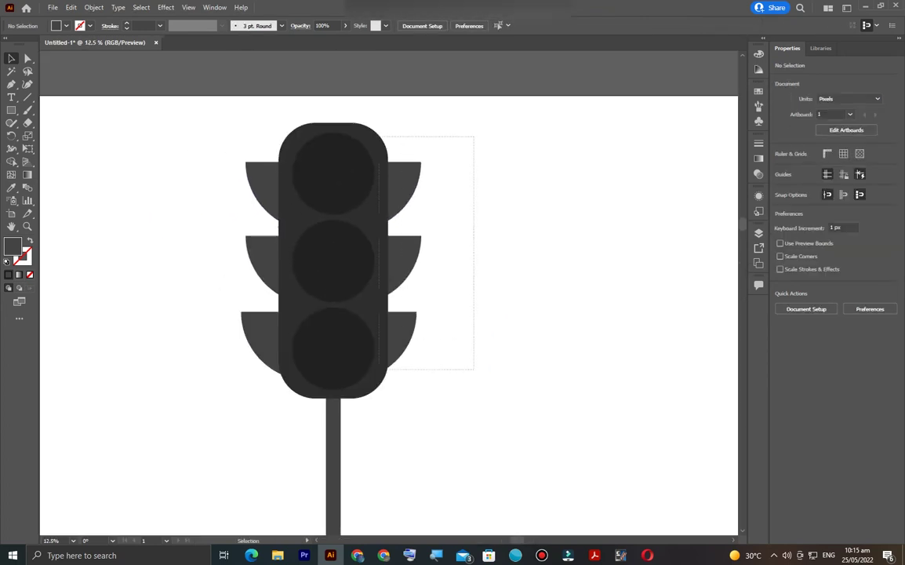
drag(220, 110, 428, 363)
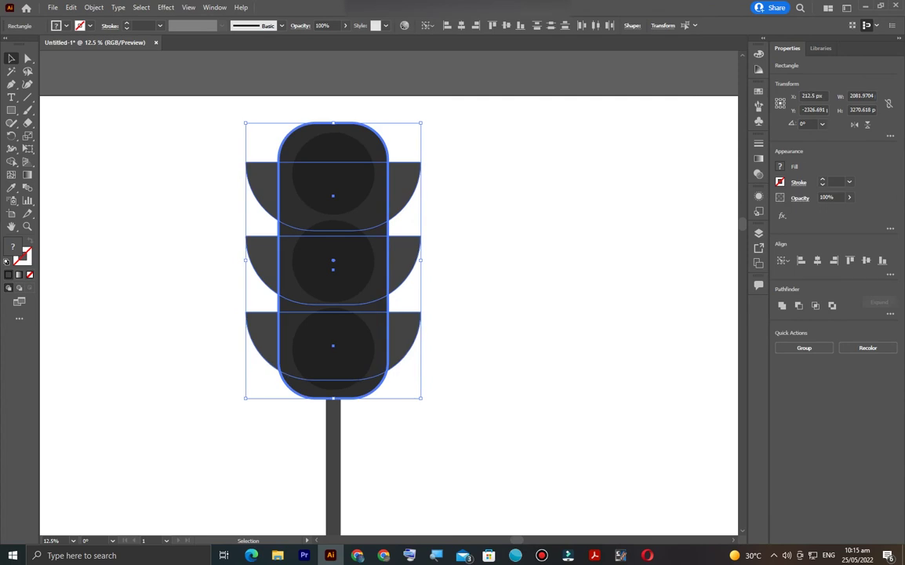
key(ctrl+shift+a)
key(ctrl+minus)
key(ctrl+minus)
key(ctrl+minus)
scroll(360, 177, up, 4)
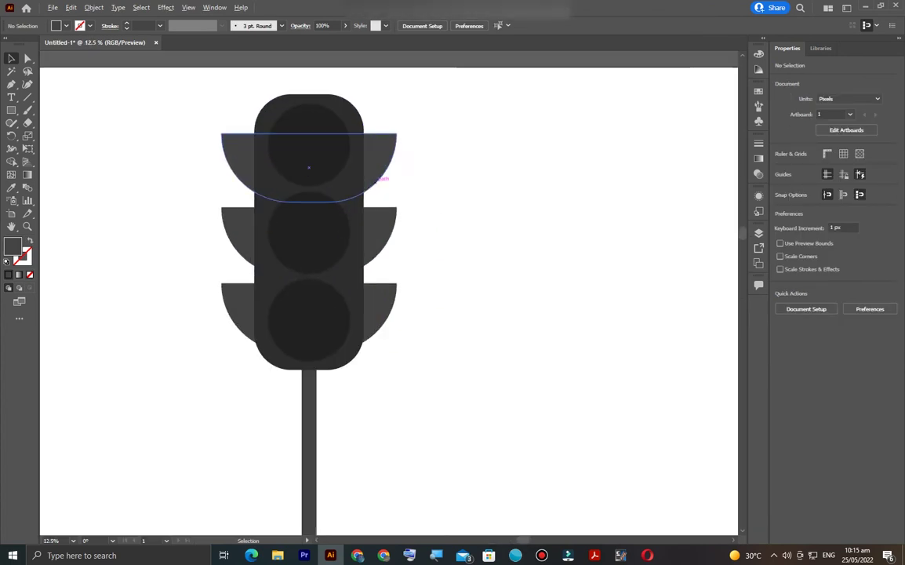
Fill the top lamp red FF0000
click(414, 142)
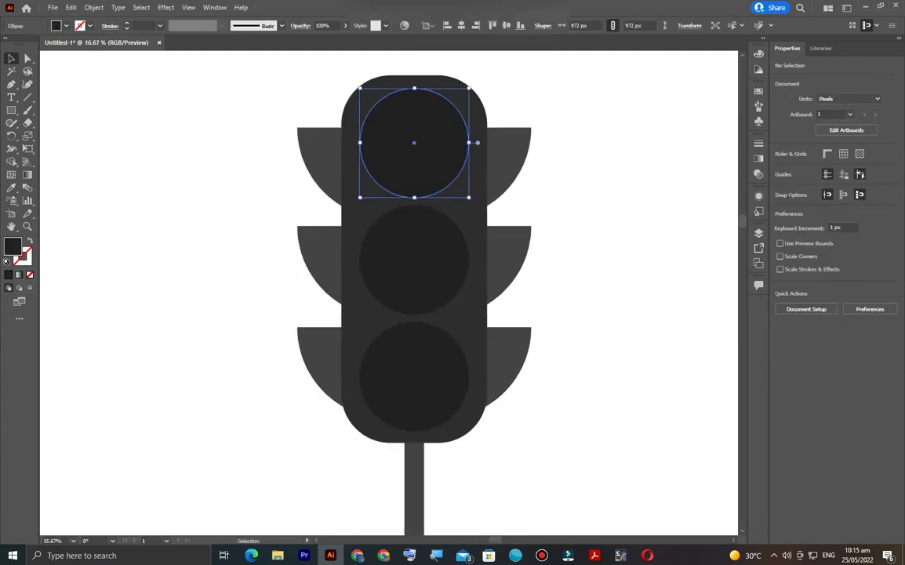
double_click(11, 246)
text(ff0000)
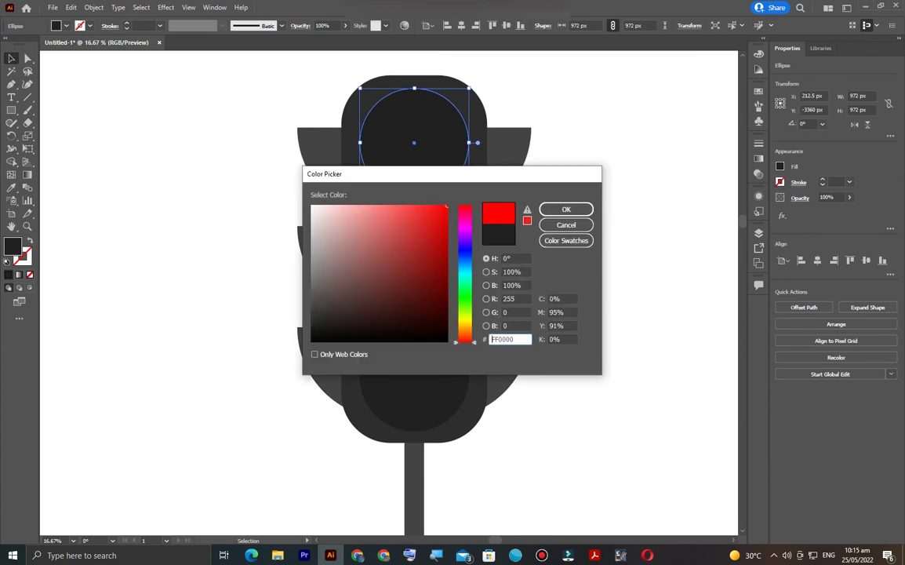
key(Return)
Fill the middle lamp a saturated bright yellow
click(414, 259)
double_click(12, 246)
drag(465, 340, 465, 321)
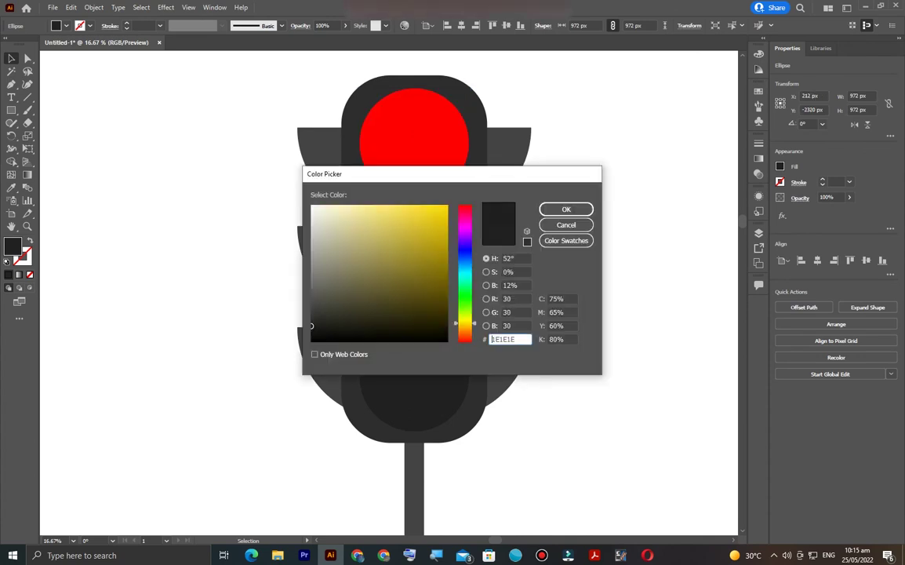
drag(429, 222, 439, 196)
key(Return)
Fill the bottom lamp bright green 2BF900
click(415, 376)
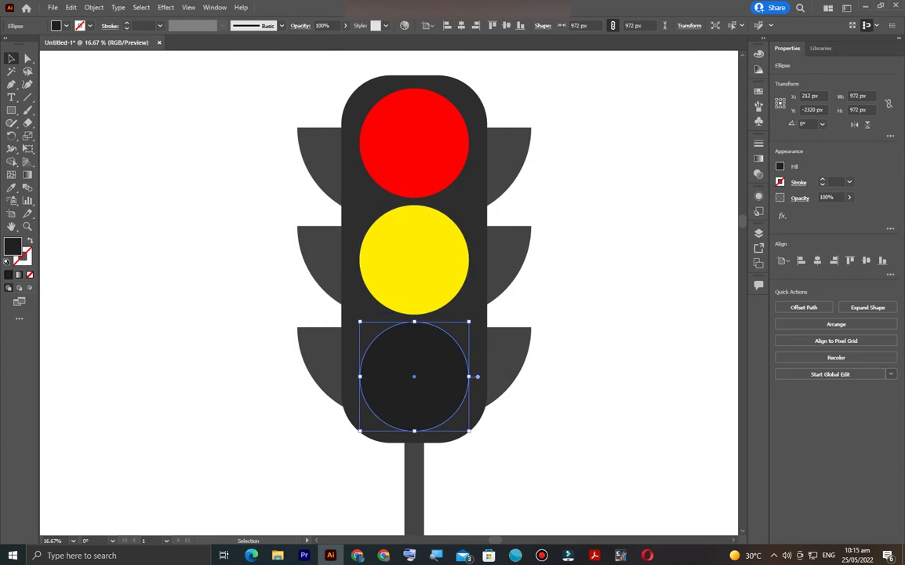
double_click(12, 246)
drag(465, 341, 465, 303)
drag(428, 272, 449, 190)
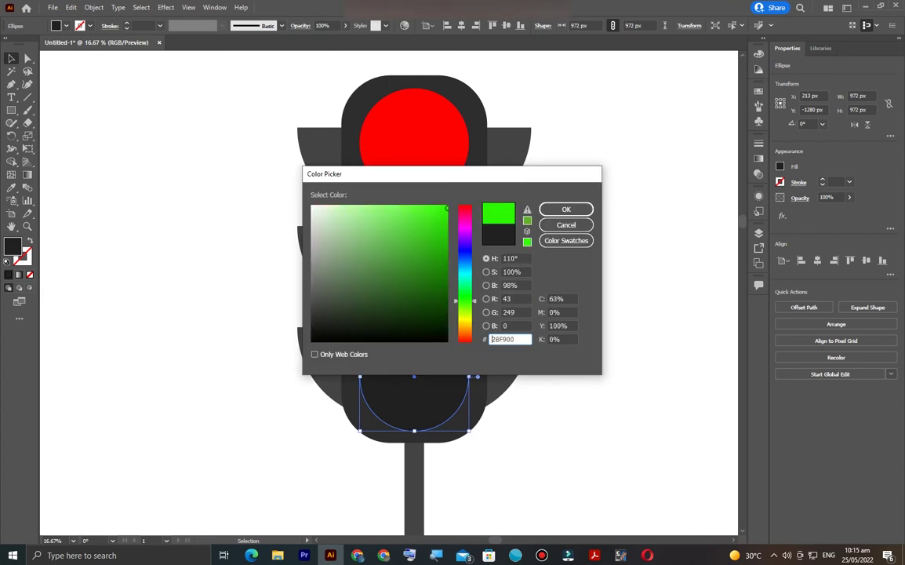
key(Return)
key(ctrl+shift+a)
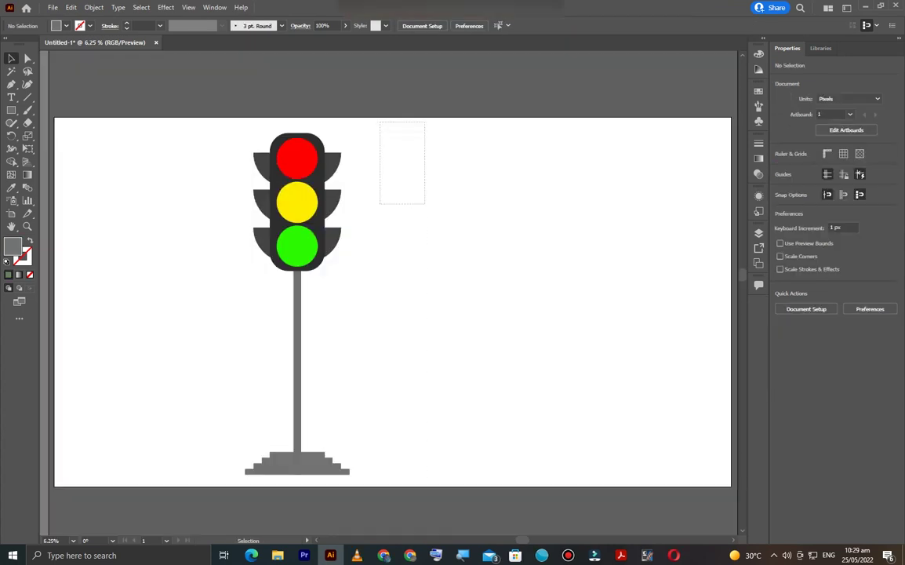
Move the traffic light to the left edge and make a grouped copy of its housing and lamps
drag(307, 157, 121, 146)
key(ctrl+shift+a)
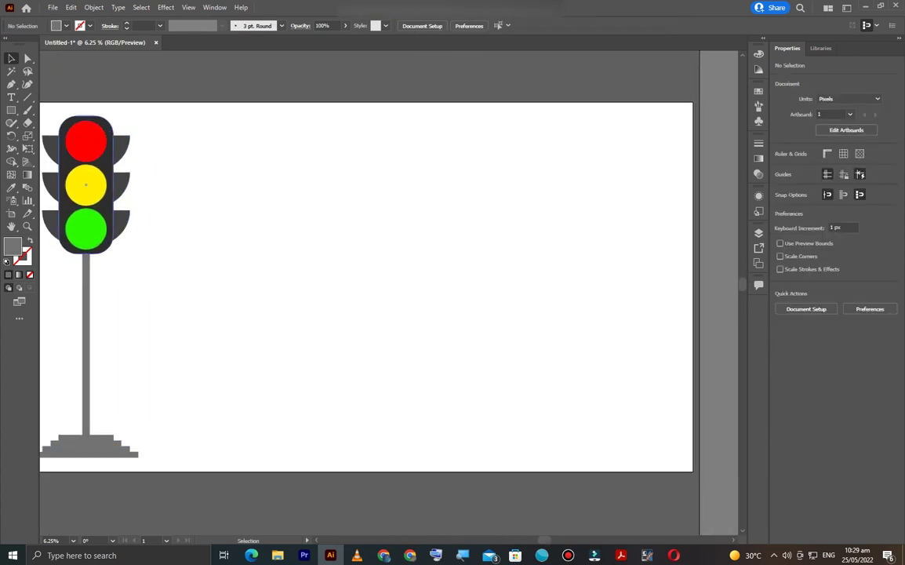
click(86, 185)
shift+click(94, 116)
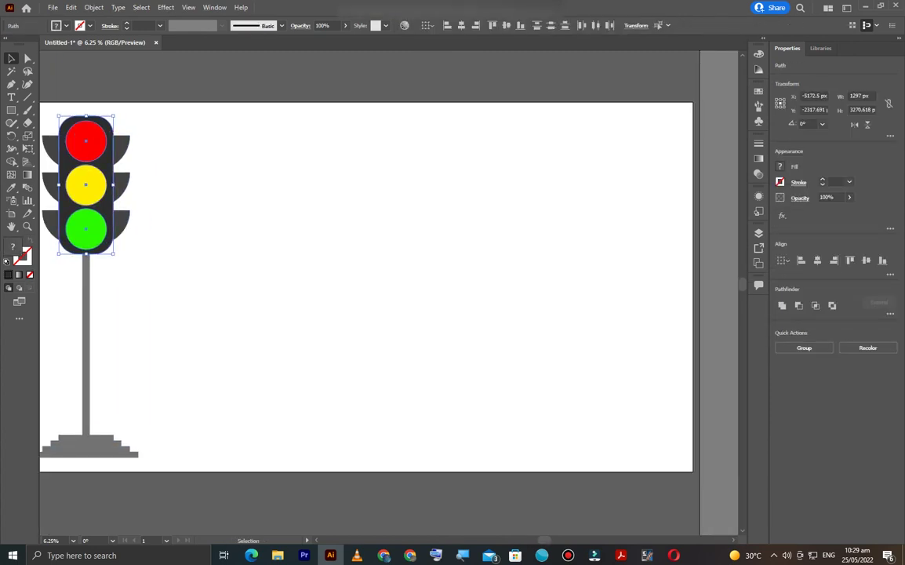
drag(87, 184, 225, 181)
key(ctrl+g)
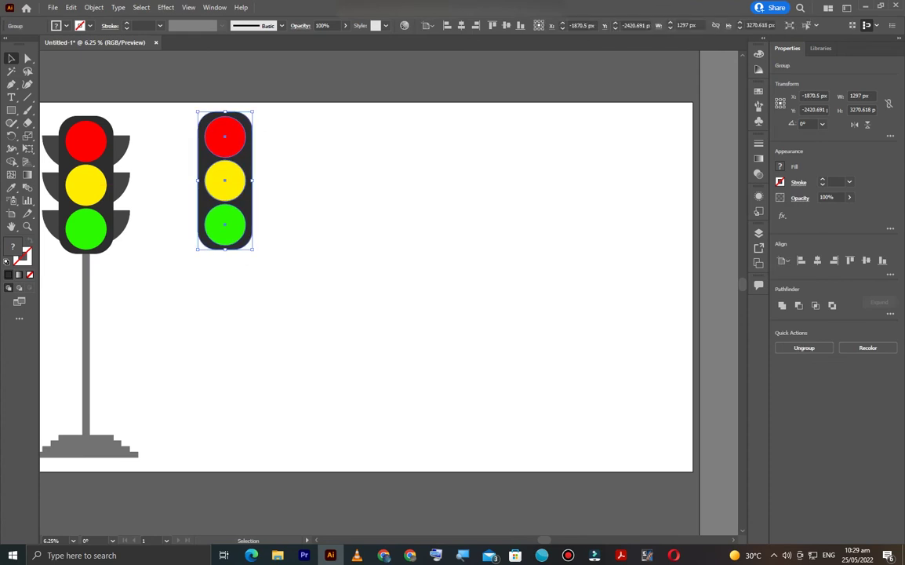
Paste another housing copy and align the copies to the same height
key(ctrl+c)
key(ctrl+v)
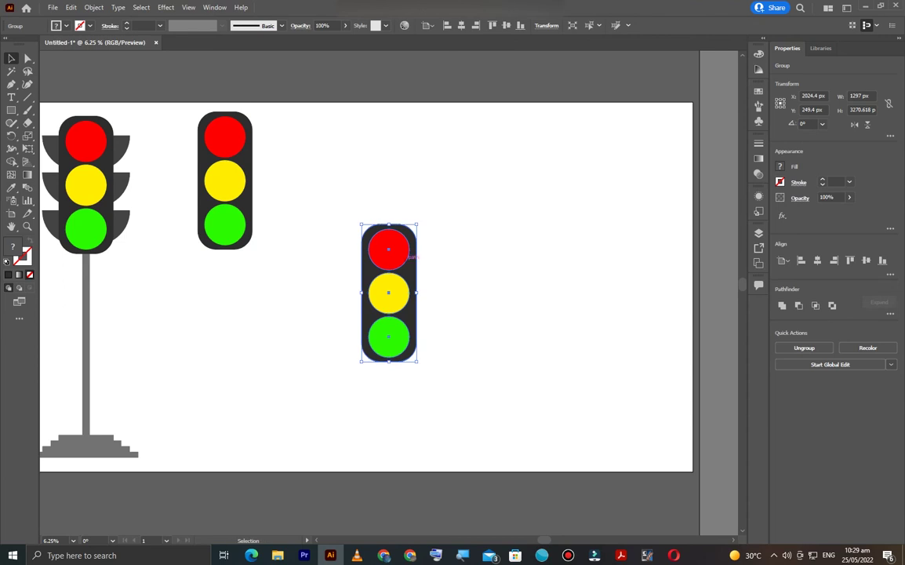
click(866, 260)
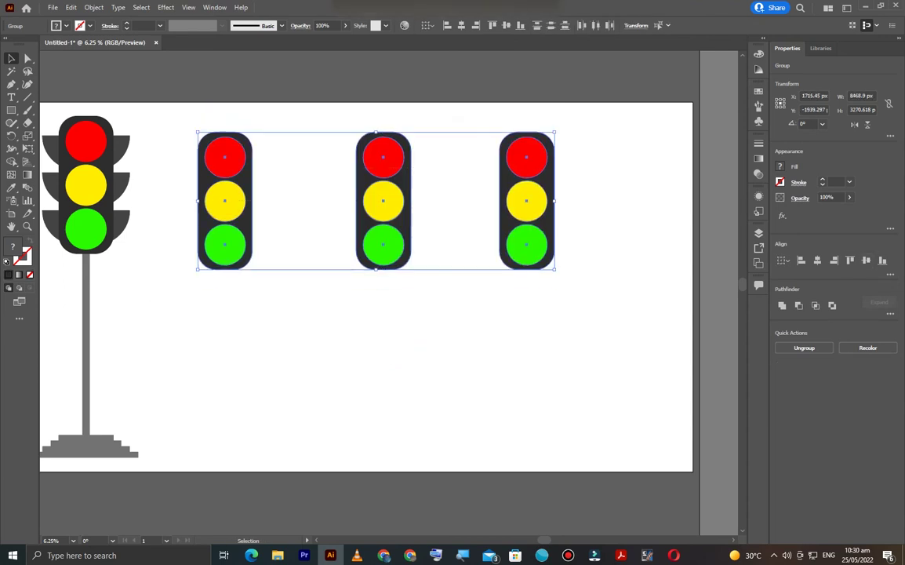
click(439, 346)
Nudge the left copy right so the three housing copies sit evenly spaced in a row
drag(225, 202, 241, 201)
click(439, 353)
drag(157, 161, 510, 259)
key(ctrl+shift+a)
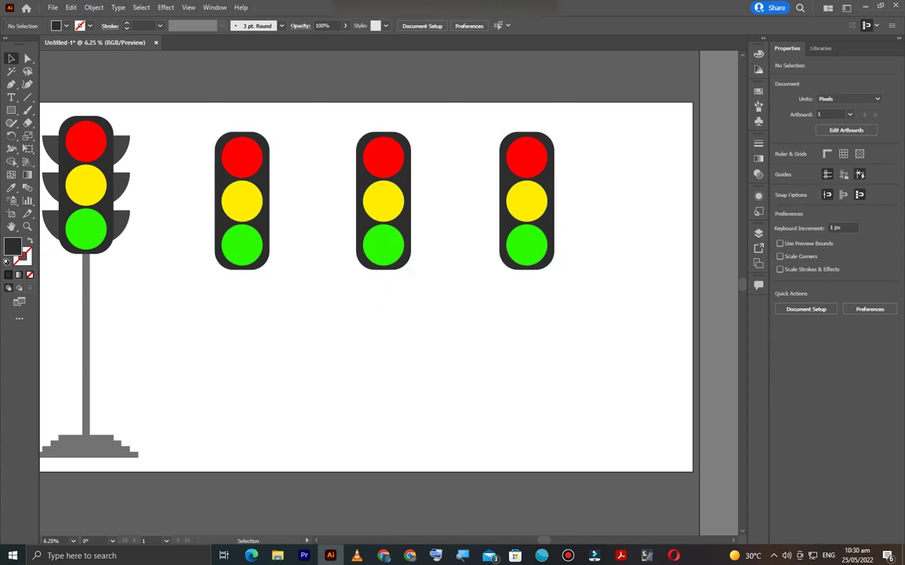
scroll(511, 293, up, 2)
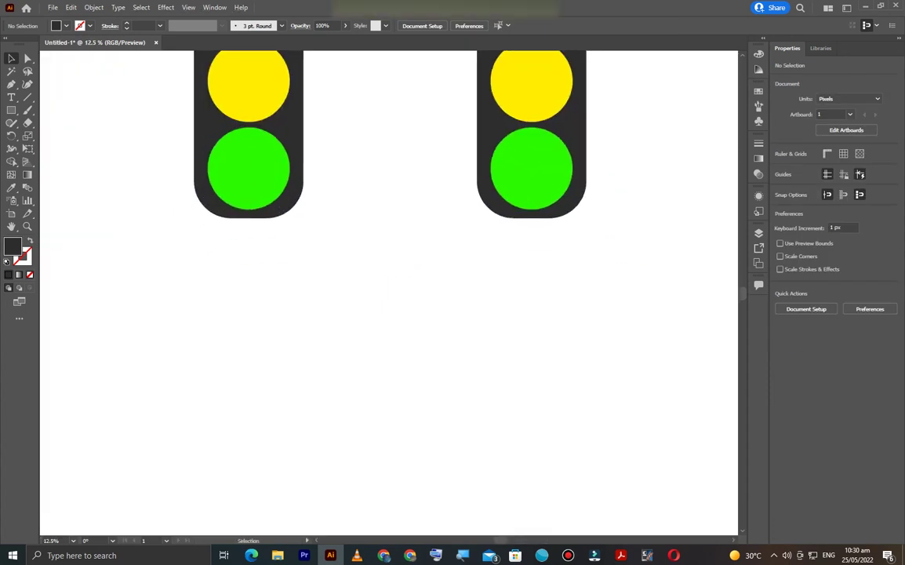